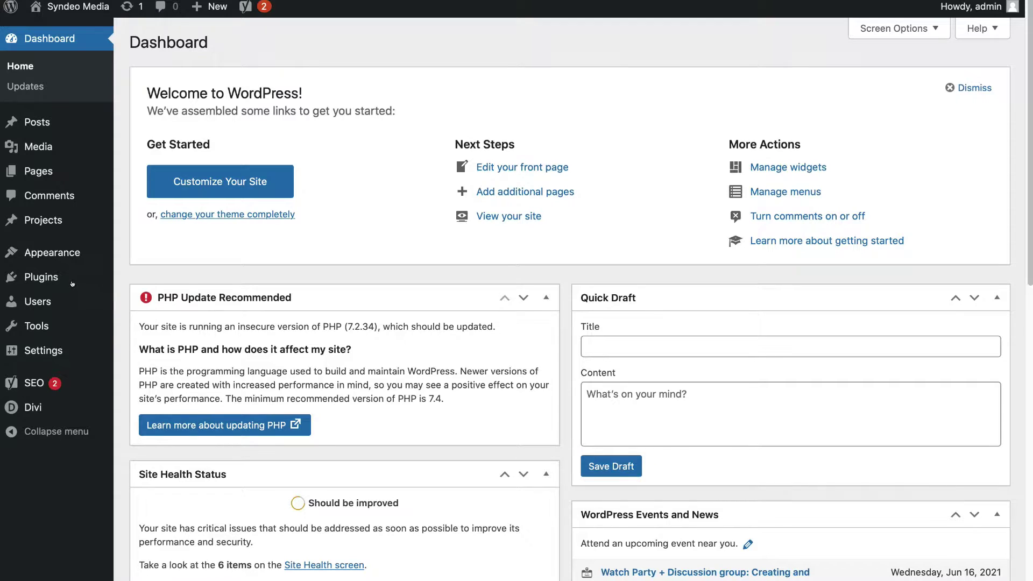
# - Open Plugins > Add New and search the directory for 'GA Google Analytics'
pyautogui.moveTo(56, 277)
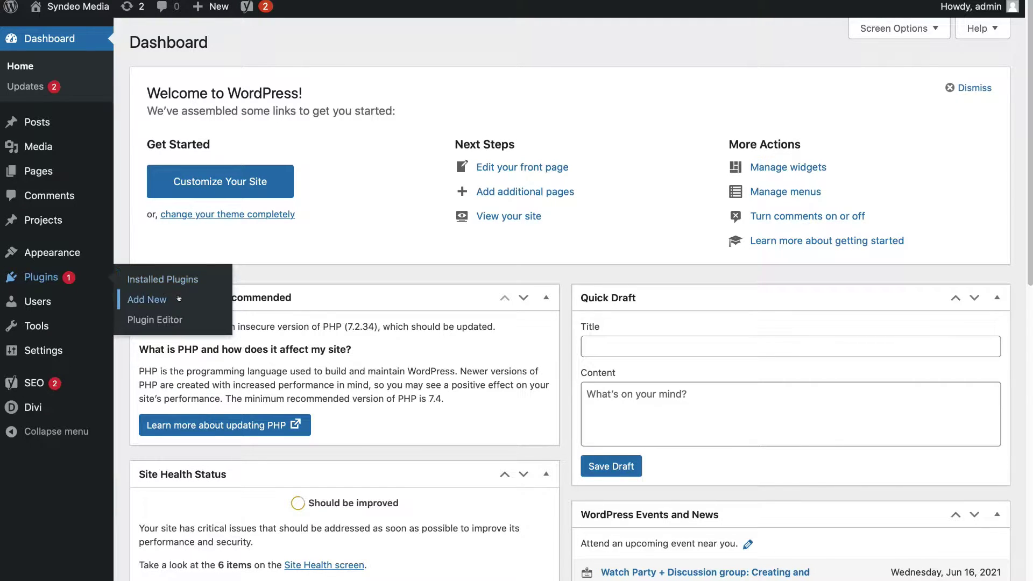
pyautogui.click(180, 299)
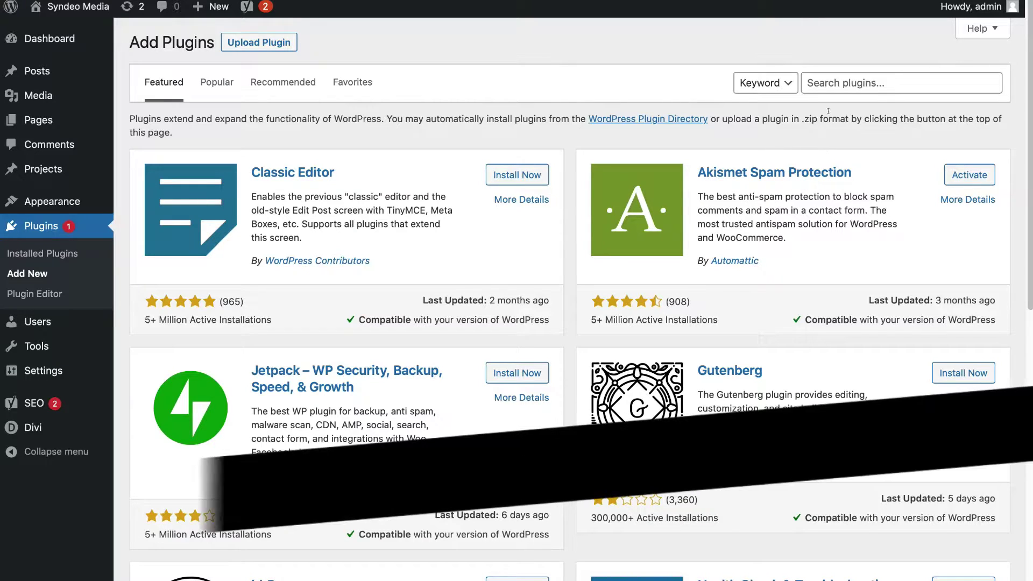
pyautogui.click(824, 85)
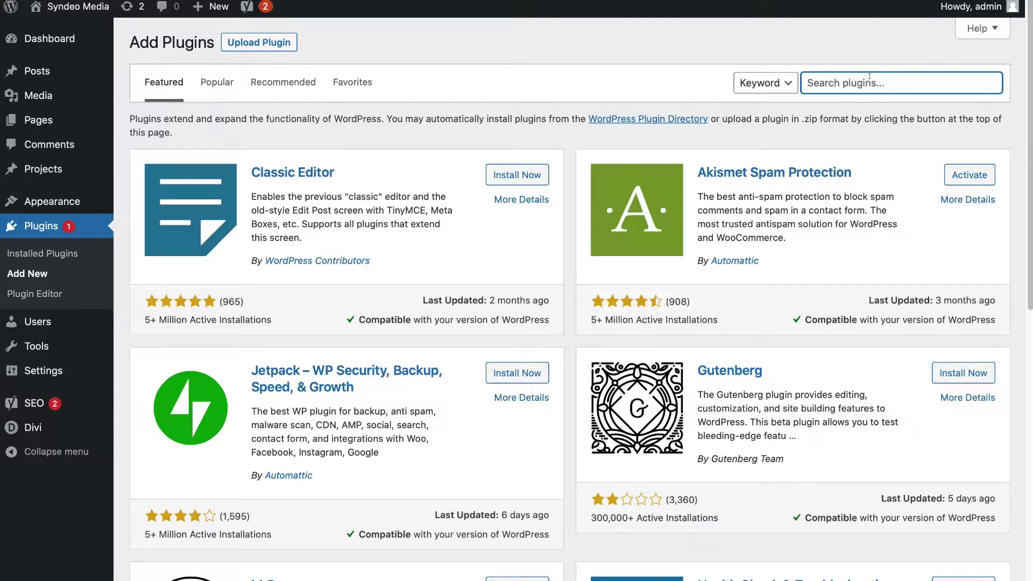
pyautogui.write('GA Google Analytics')
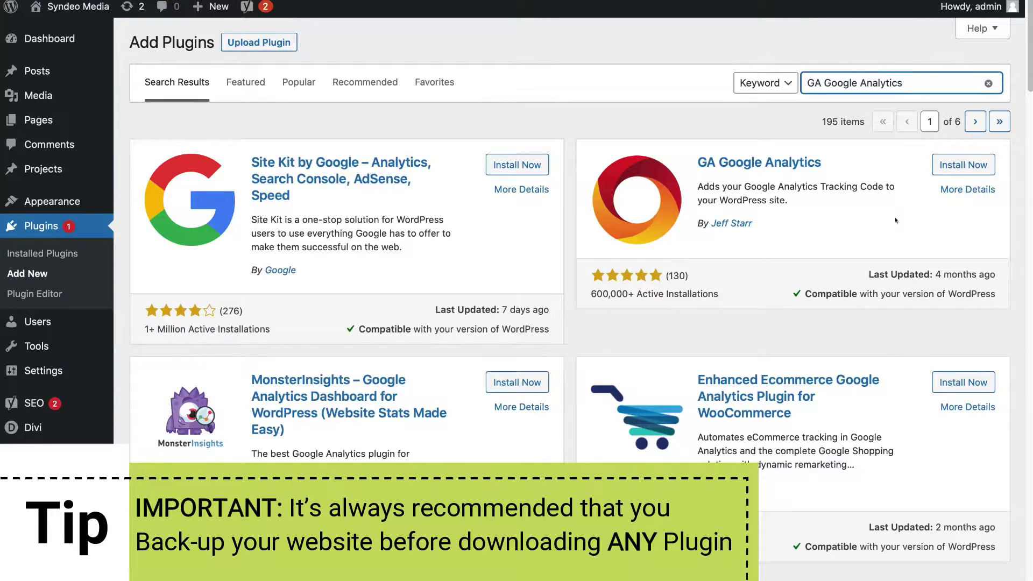
# - Install the GA Google Analytics plugin from its search result card and activate it
pyautogui.click(951, 171)
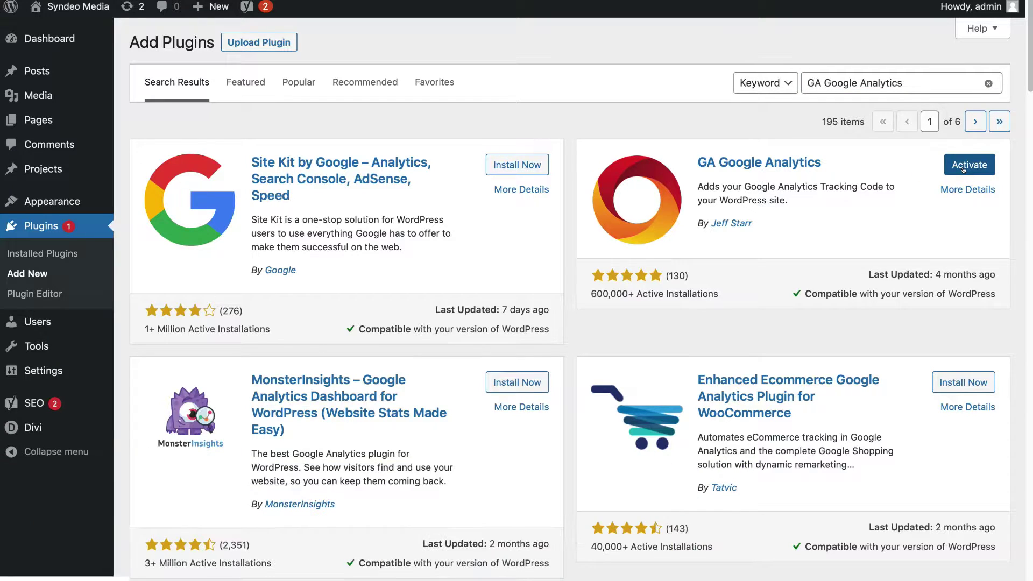
pyautogui.click(963, 168)
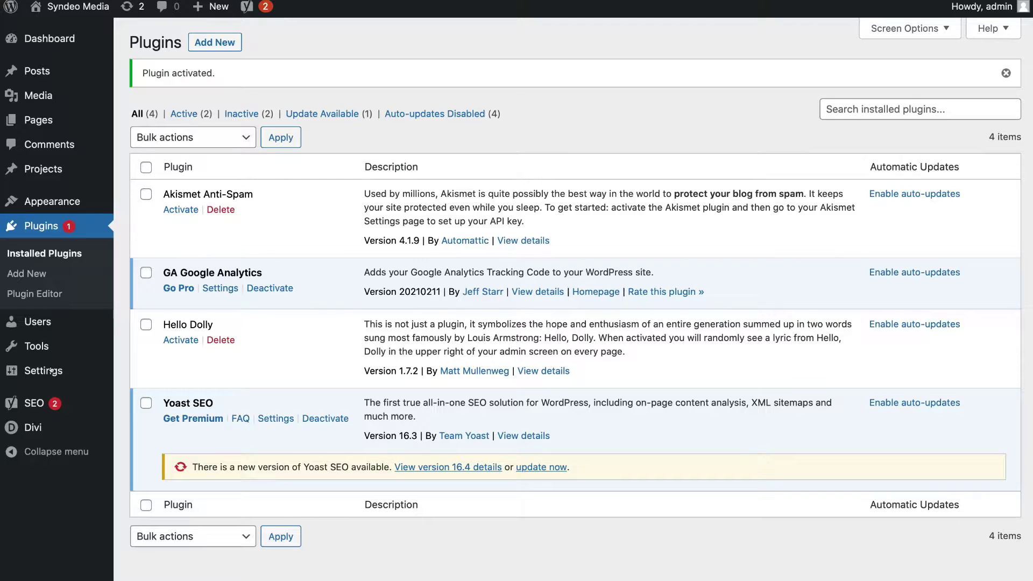
pyautogui.moveTo(59, 370)
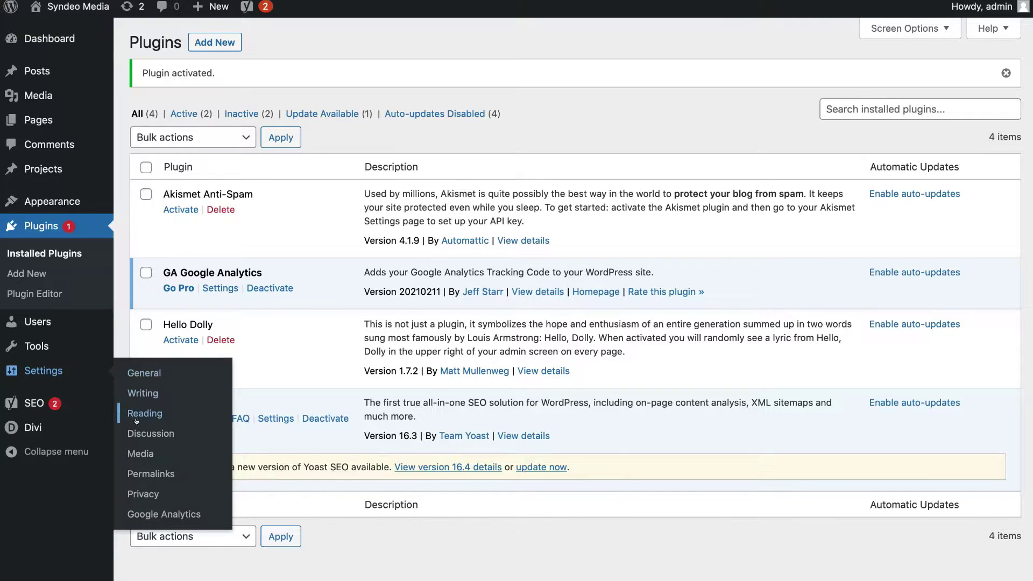
# - In Settings > Google Analytics Plugin Settings, select the Global Site Tag (gtag.js) tracking method
pyautogui.click(207, 512)
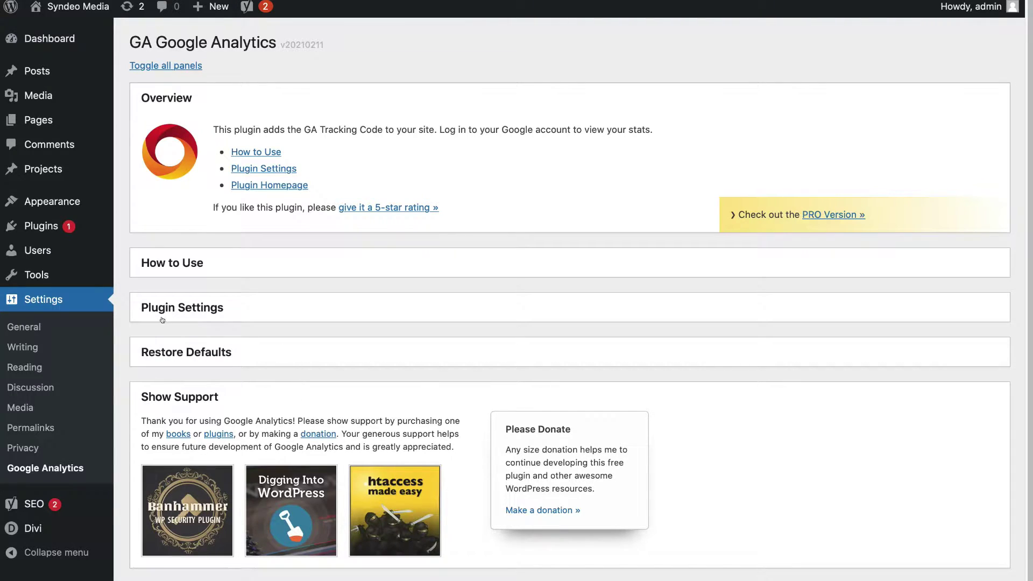
pyautogui.click(232, 314)
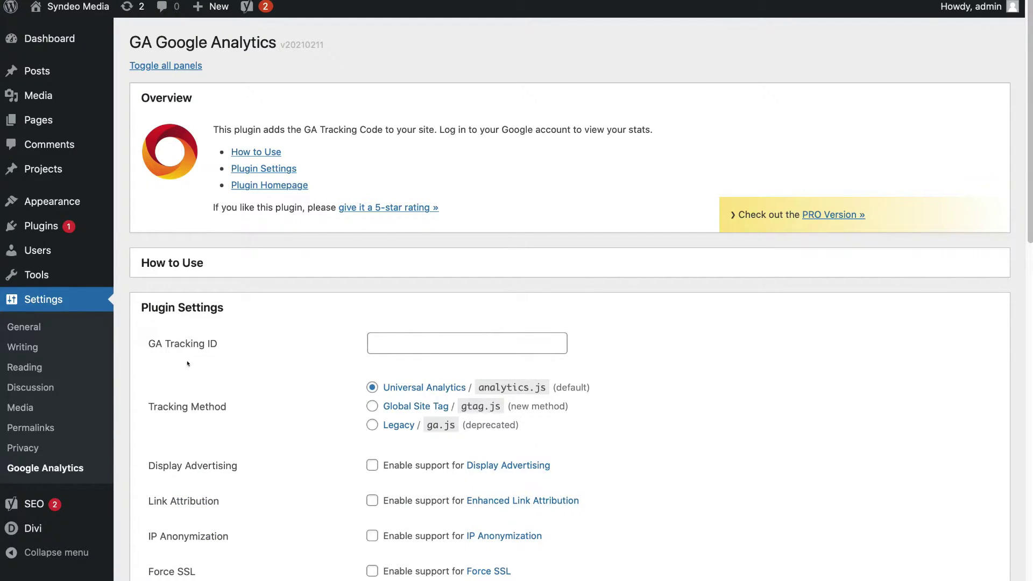
pyautogui.click(370, 408)
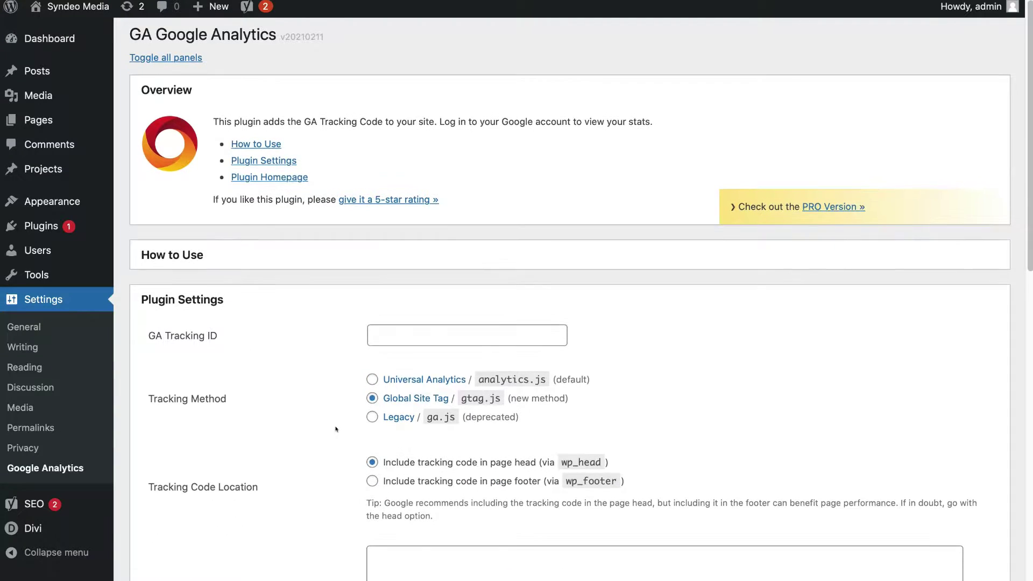
pyautogui.scroll(-2, 336, 428)
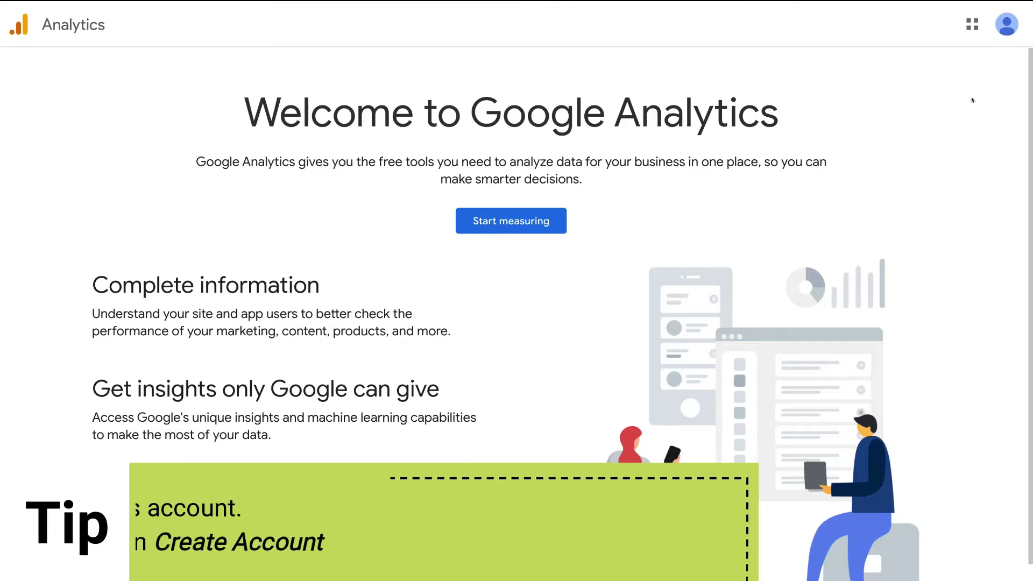
# - Confirm the signed-in Google account, then choose Start measuring to begin a new account
pyautogui.click(996, 28)
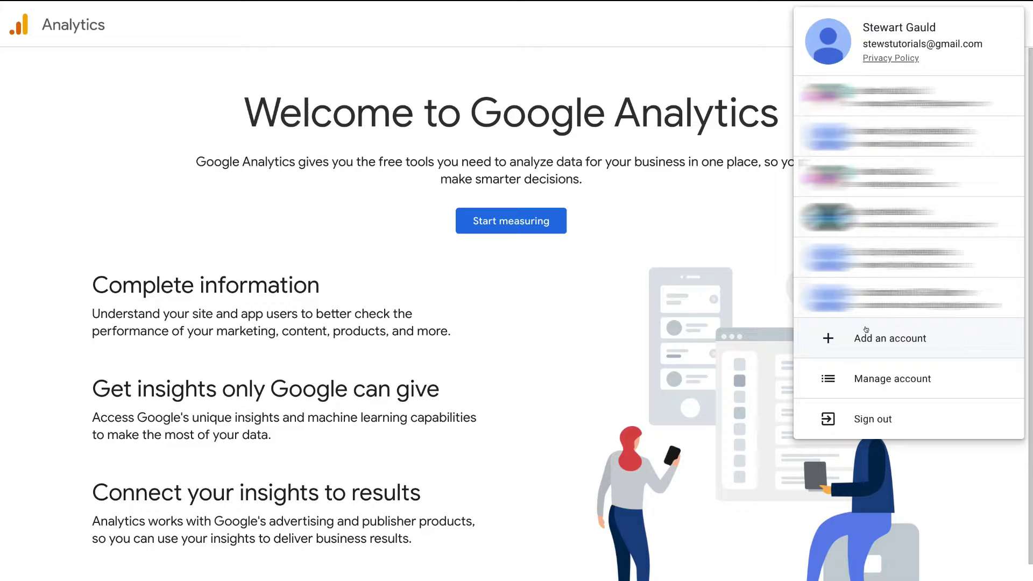
pyautogui.click(630, 261)
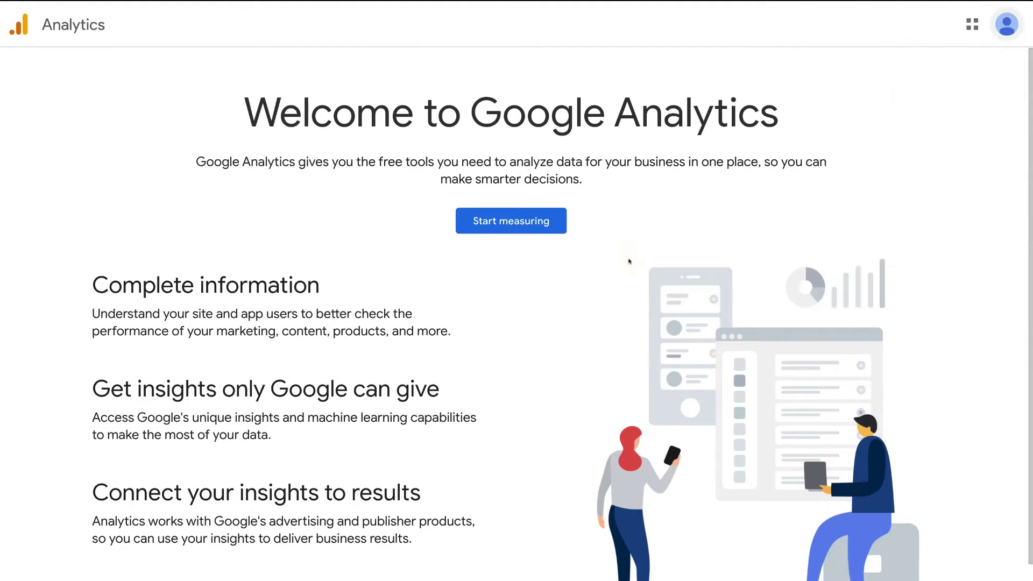
pyautogui.click(548, 222)
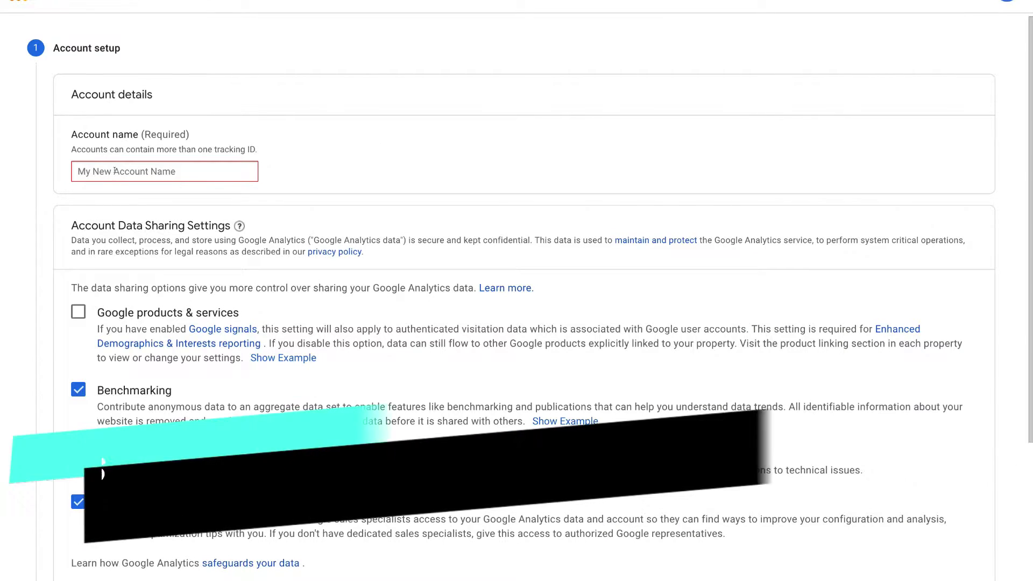
# - Enter 'Syndeo Media' as the account name and proceed to the Property setup step
pyautogui.click(130, 167)
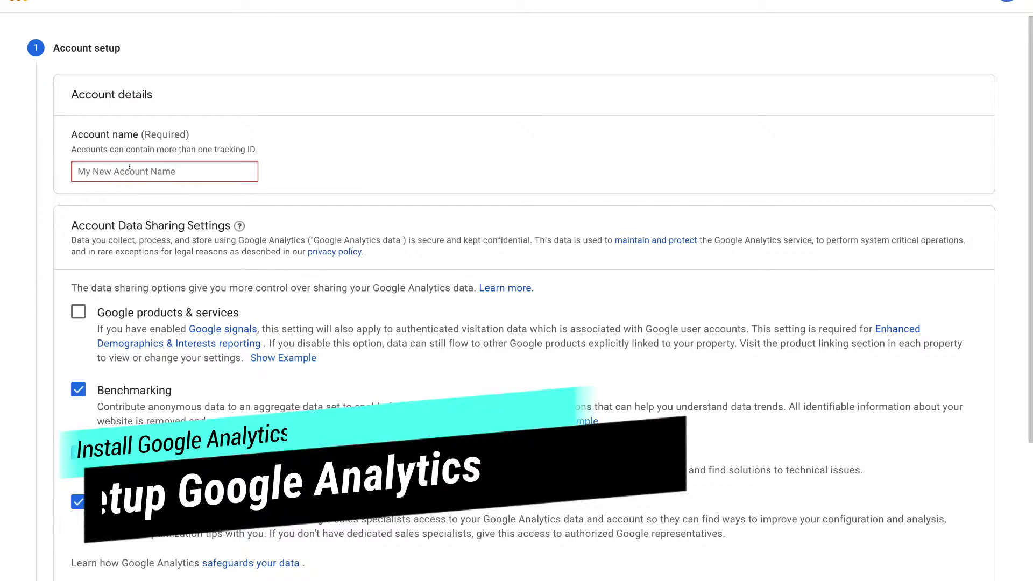
pyautogui.write('Syndeo Media')
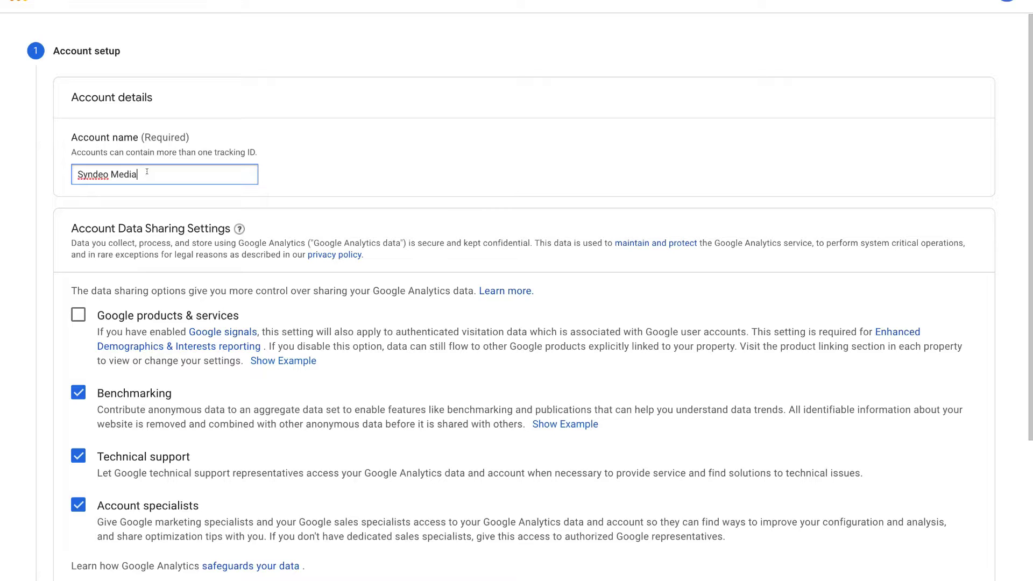
pyautogui.scroll(-3, 74, 205)
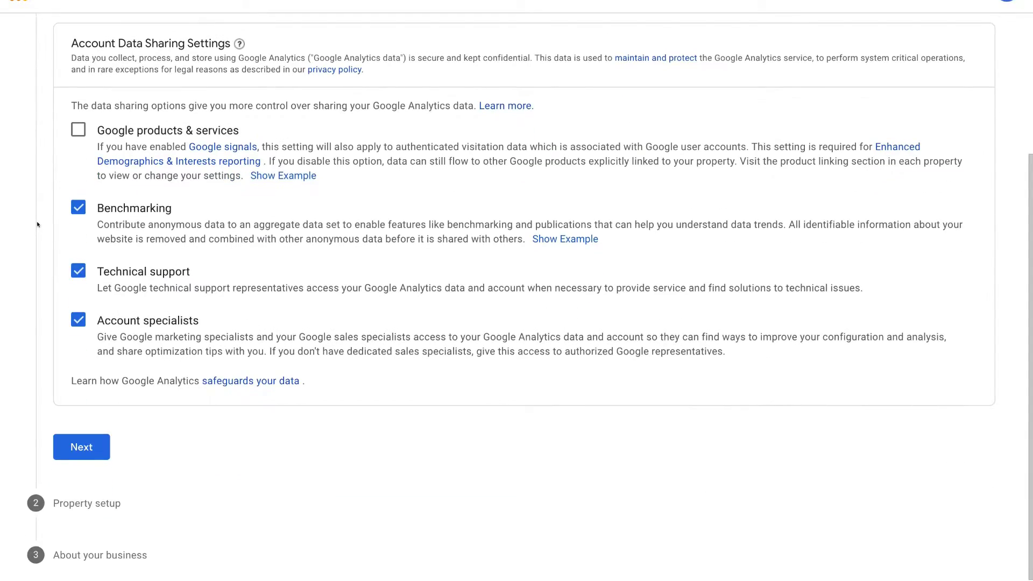
pyautogui.click(96, 452)
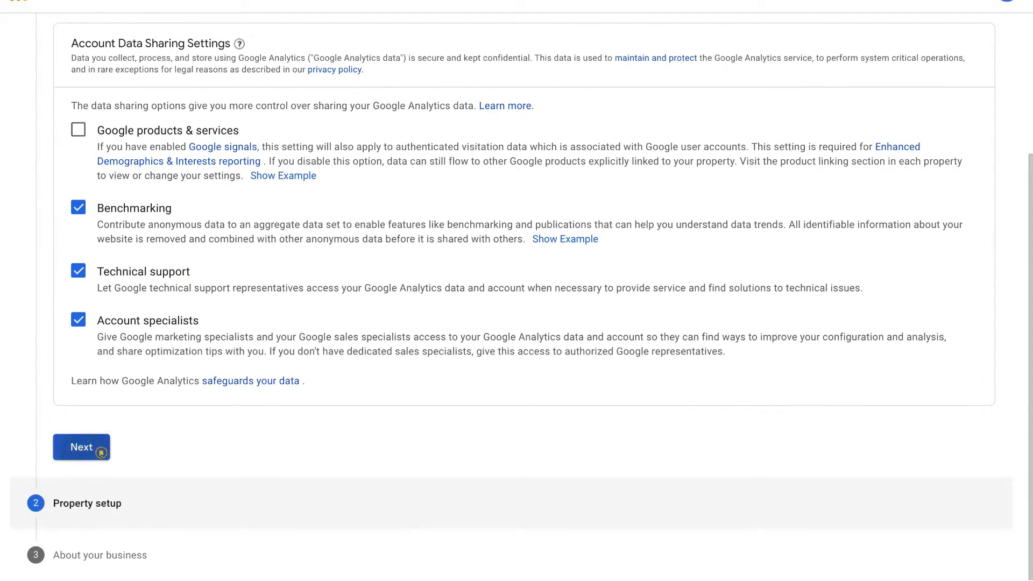
pyautogui.click(179, 251)
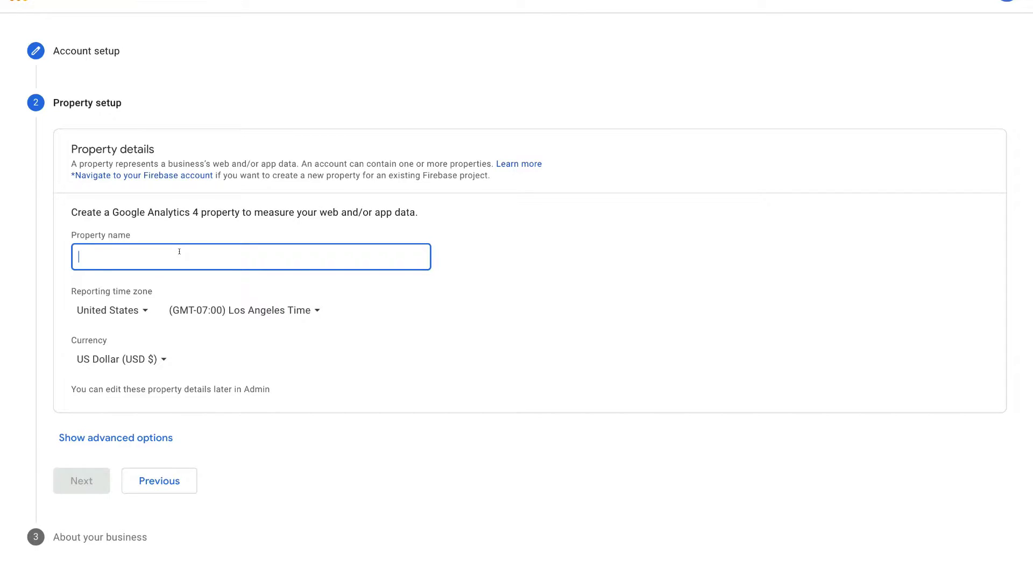
# - Name the property 'Syndeo Media' and set New Zealand as the reporting time zone country
pyautogui.write('Syndeo Media')
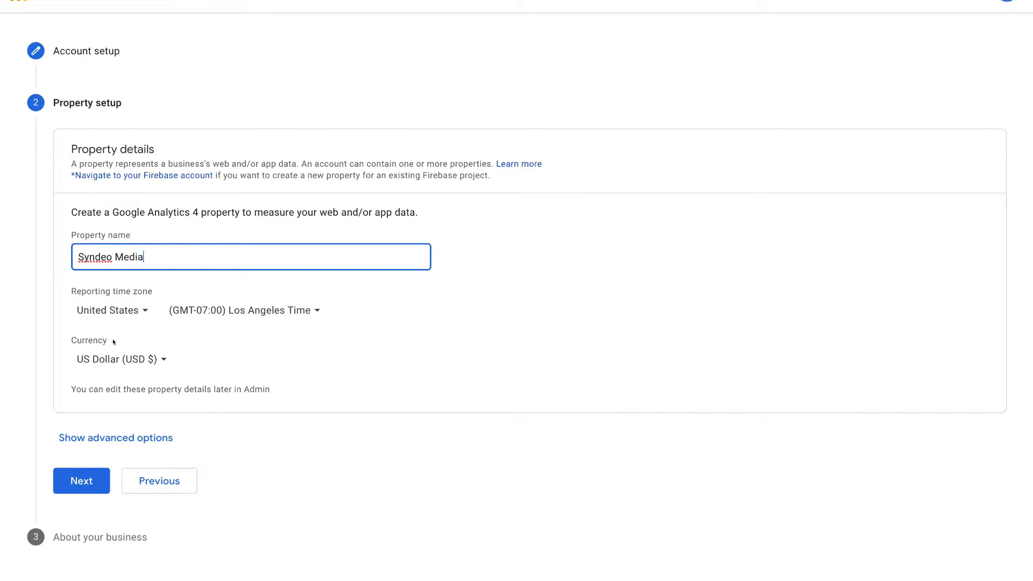
pyautogui.click(135, 309)
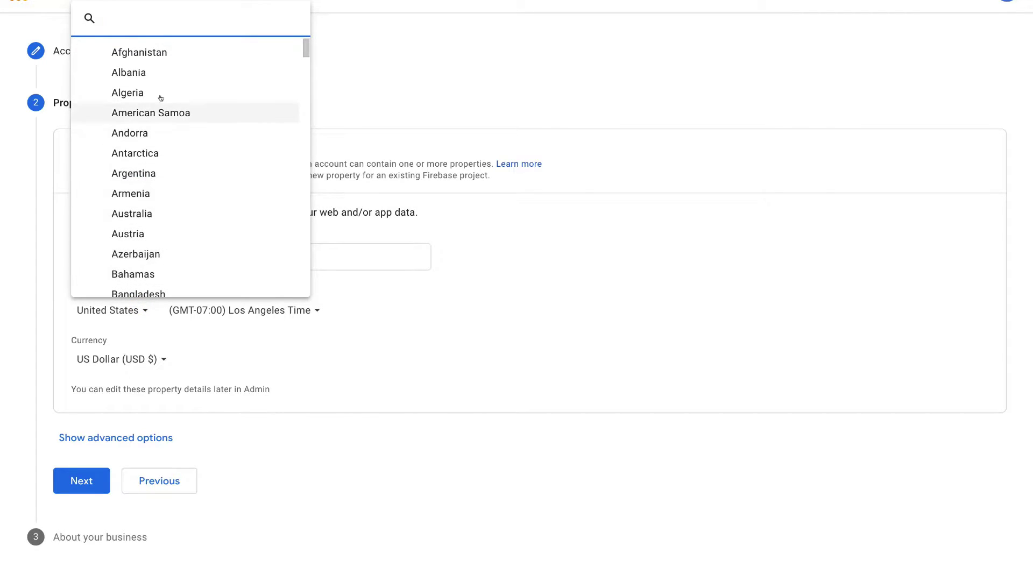
pyautogui.write('N')
pyautogui.click(164, 265)
# - Set the property currency to New Zealand Dollar (NZD) and continue to business information
pyautogui.click(145, 357)
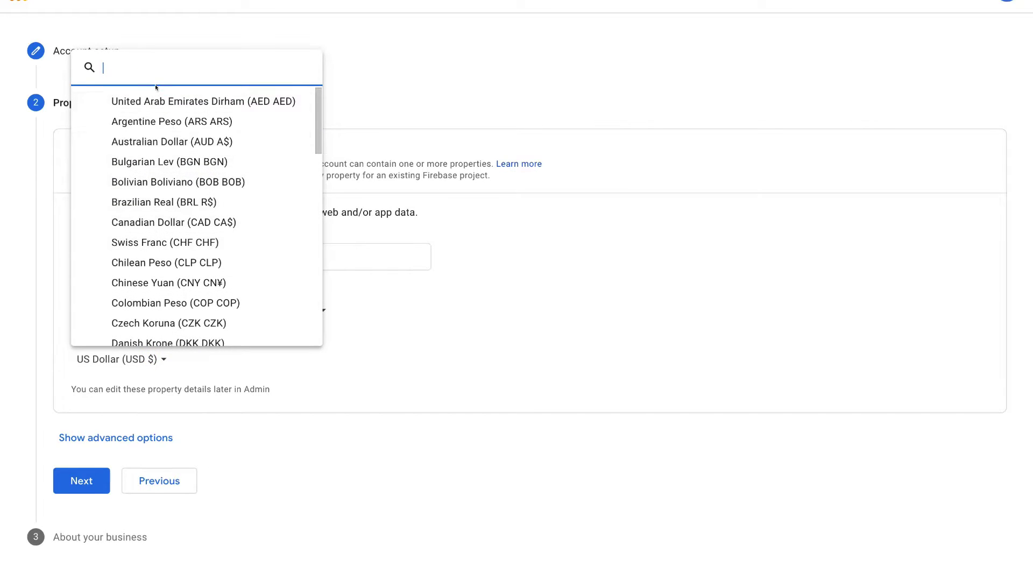
pyautogui.click(135, 72)
pyautogui.write('N')
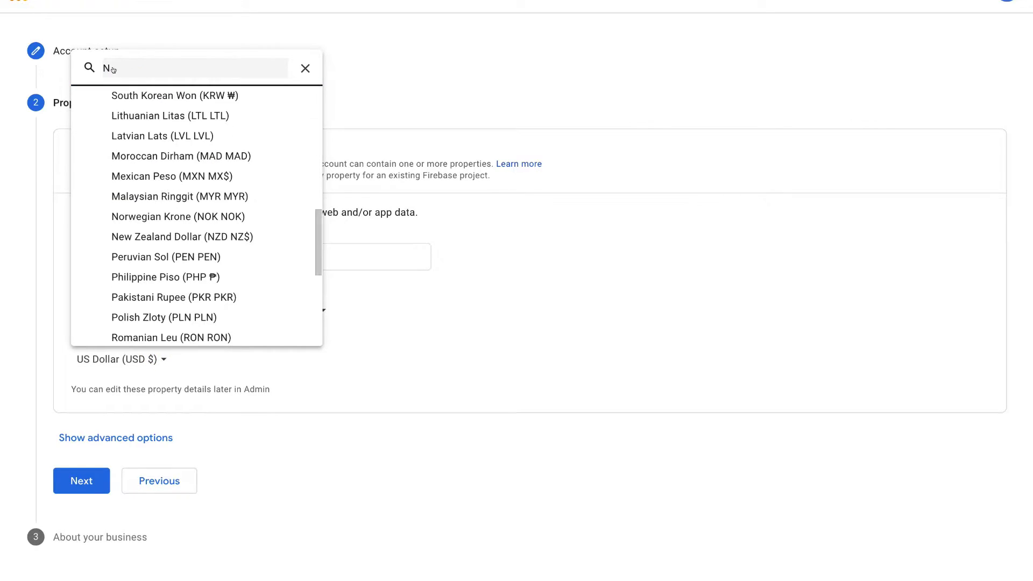
pyautogui.click(162, 235)
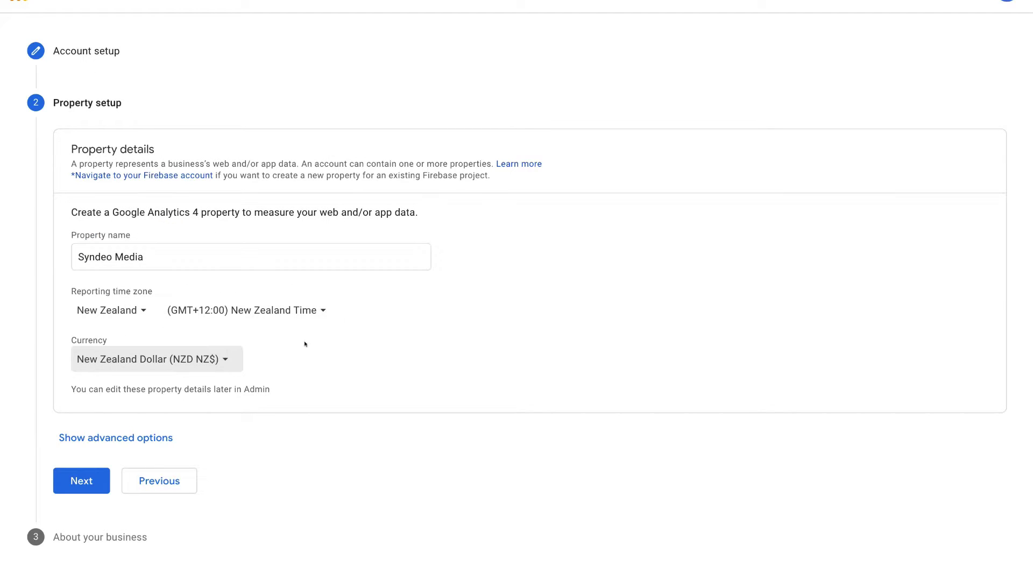
pyautogui.click(91, 482)
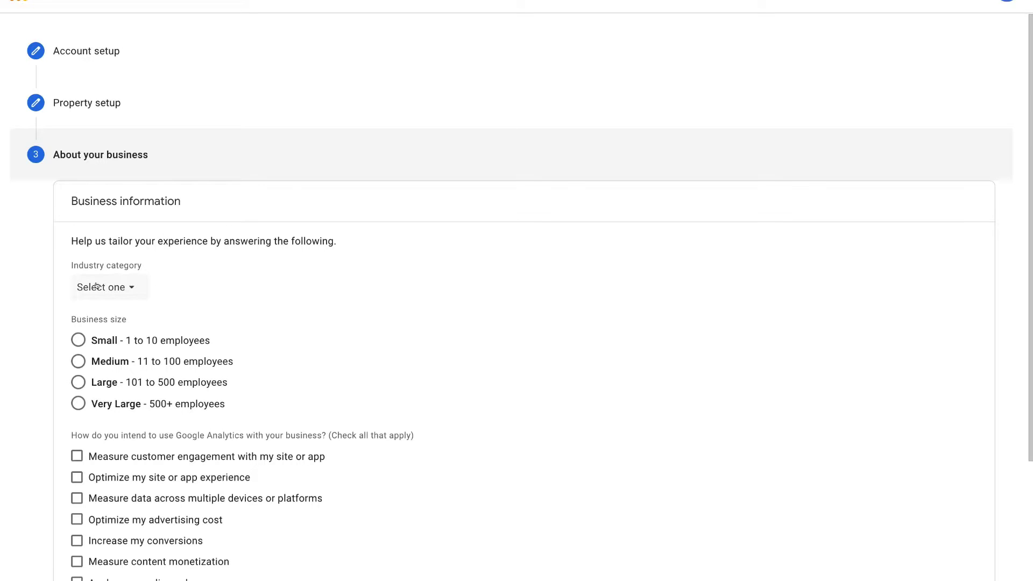
# - Set the industry category to Business & Industrial and business size to Small (1-10 employees)
pyautogui.click(127, 285)
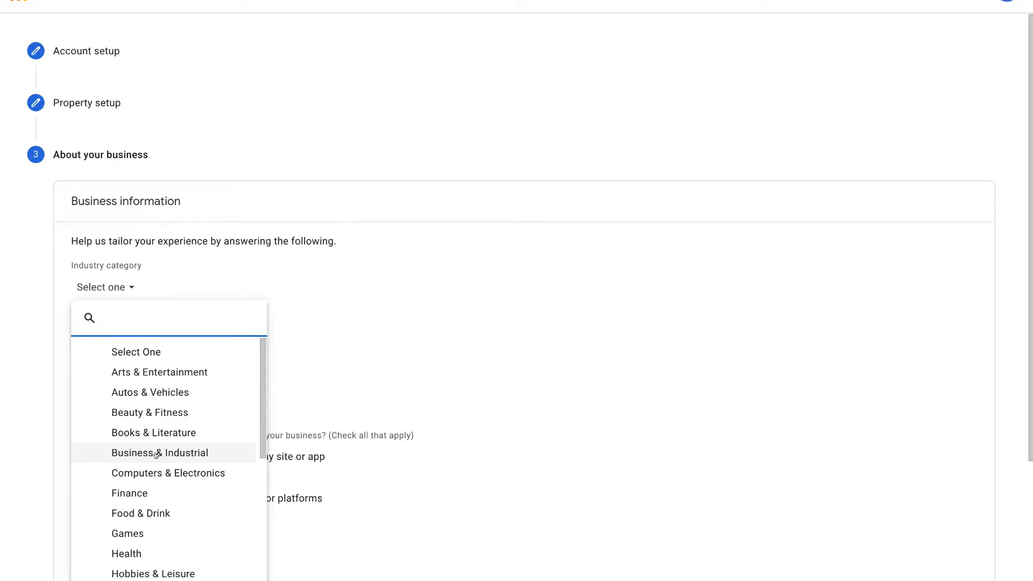
pyautogui.click(191, 456)
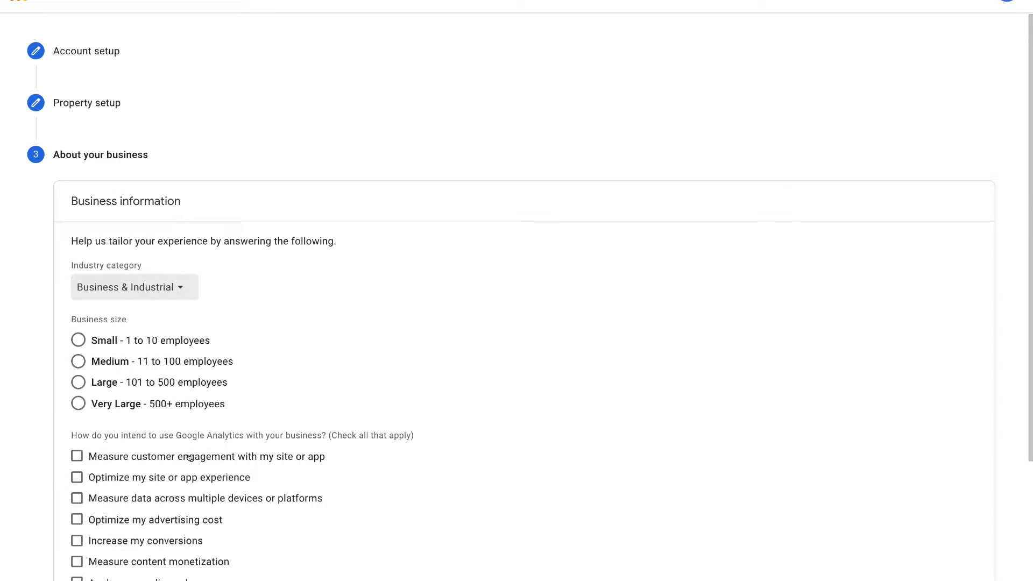
pyautogui.click(73, 339)
# - Tick the goals for multiple-device data, increasing conversions and customer engagement
pyautogui.scroll(-1, 75, 339)
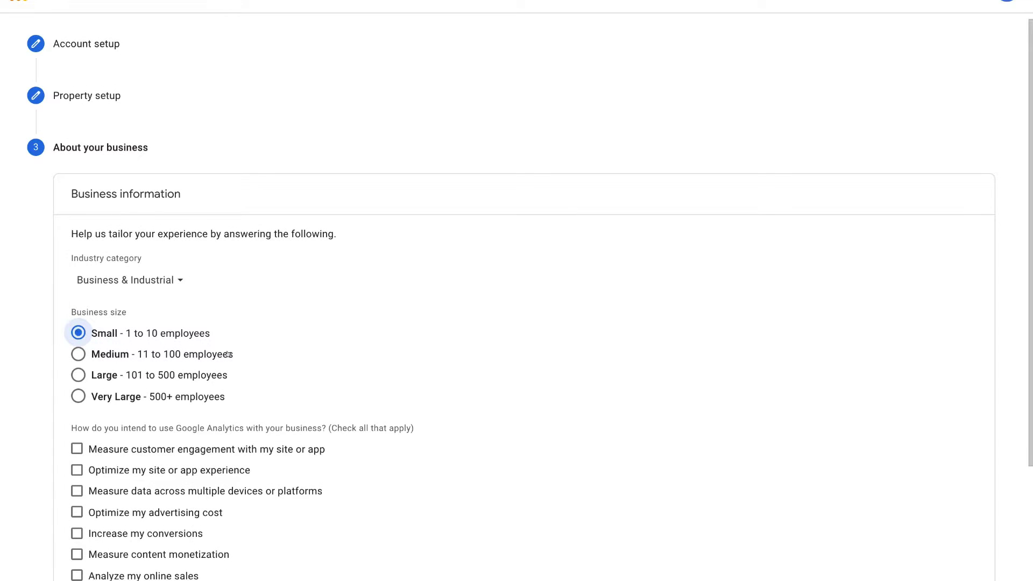
pyautogui.scroll(-3, 441, 441)
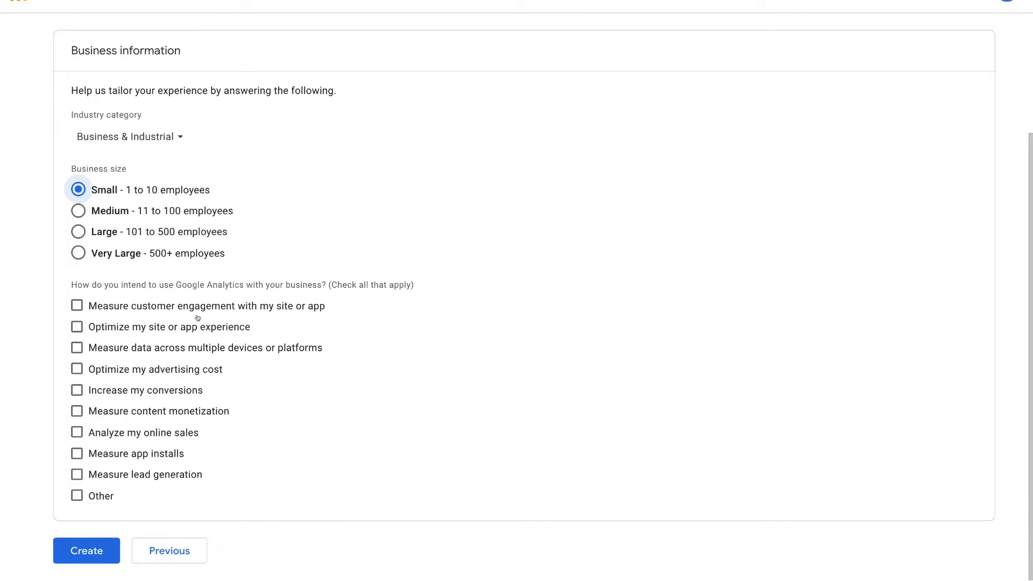
pyautogui.click(74, 348)
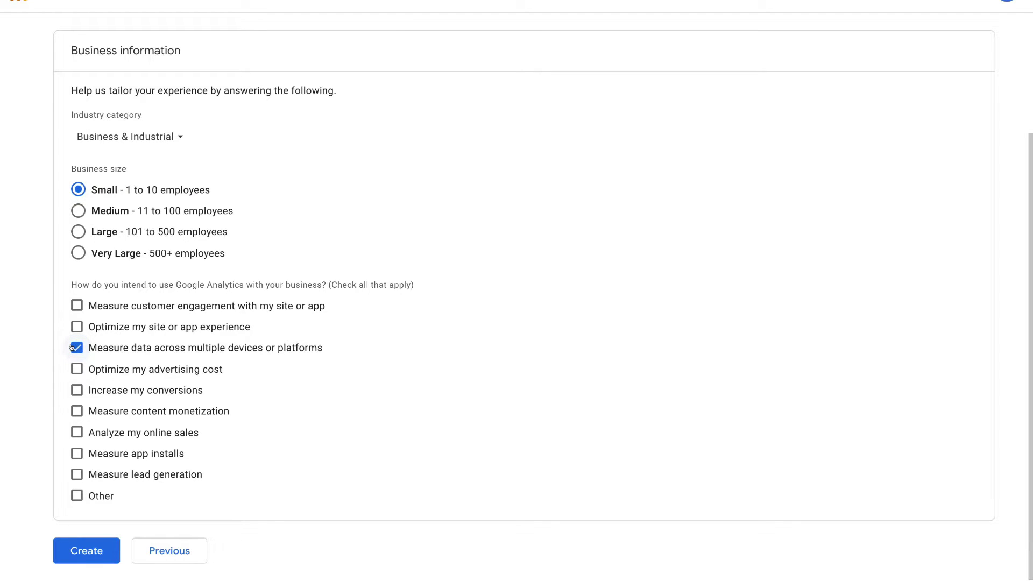
pyautogui.click(74, 386)
pyautogui.click(75, 306)
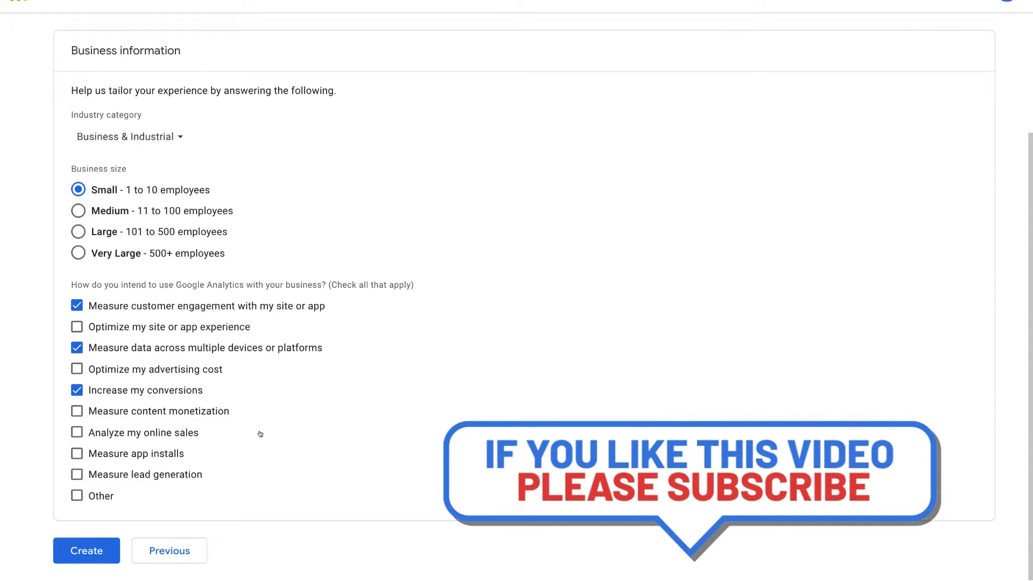
# - Create the account, pick New Zealand for the terms, and accept the ToS plus GDPR Data Processing Terms
pyautogui.click(108, 549)
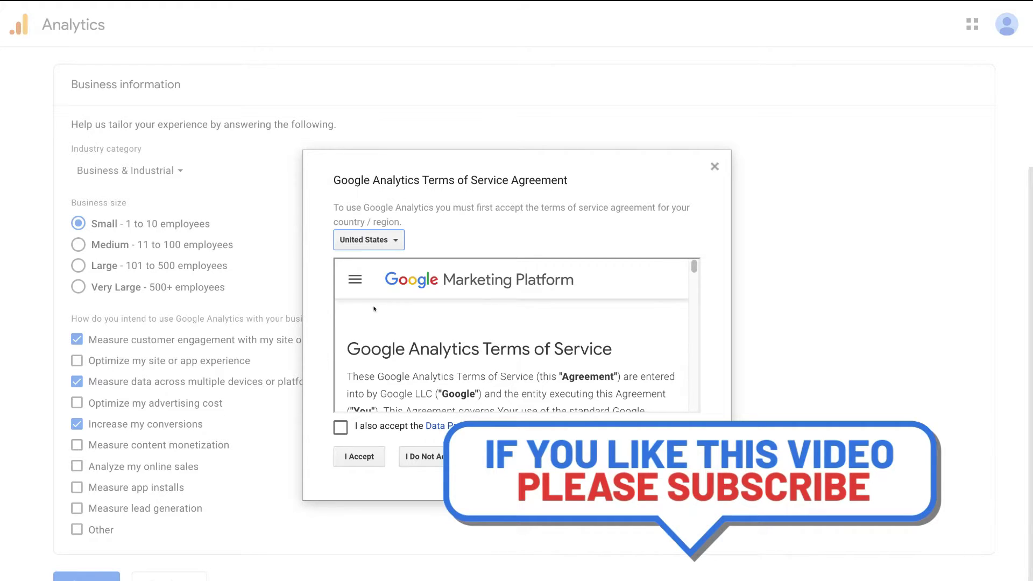
pyautogui.click(378, 241)
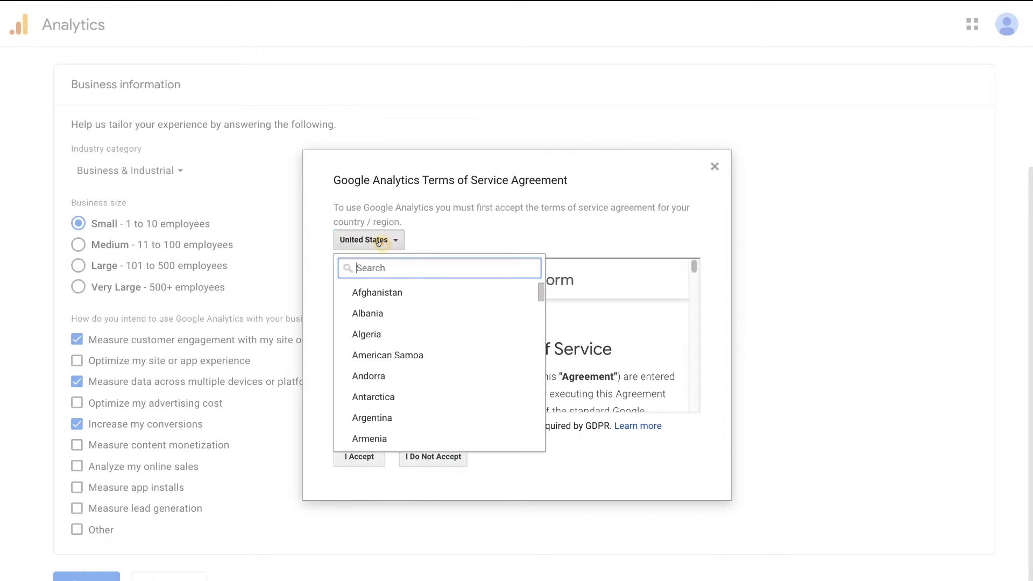
pyautogui.write('new')
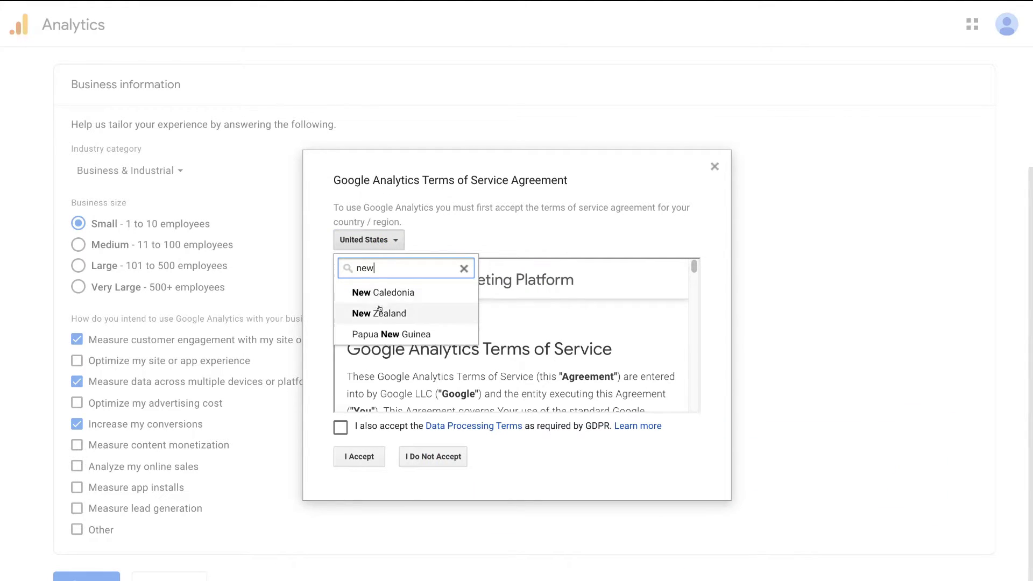
pyautogui.click(425, 307)
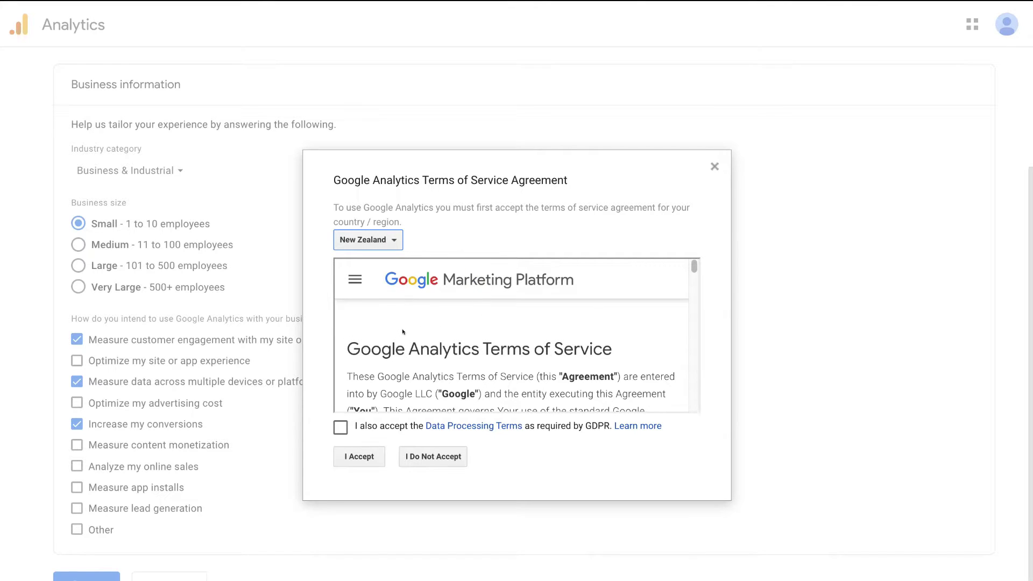
pyautogui.scroll(-15, 579, 326)
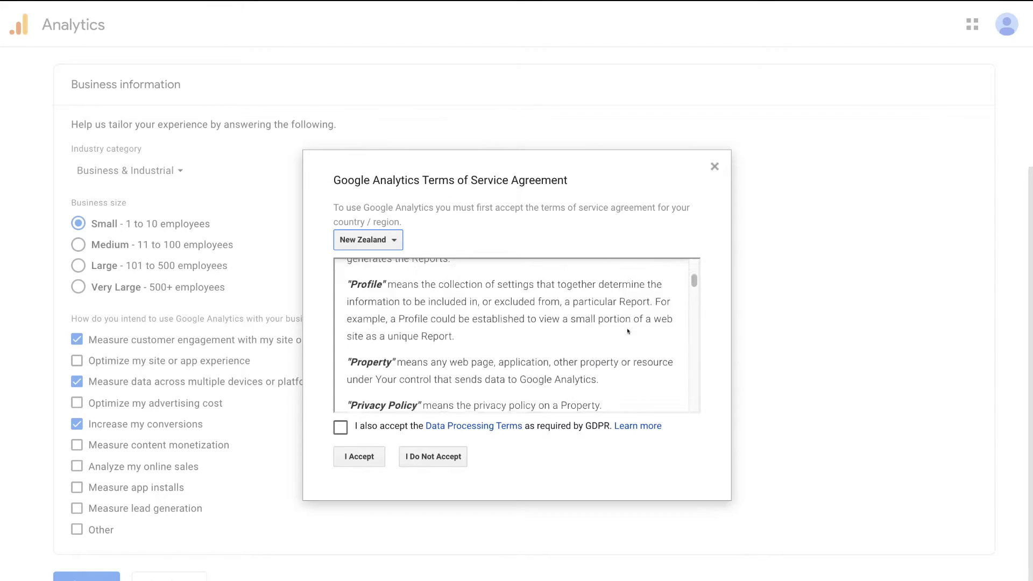
pyautogui.click(330, 428)
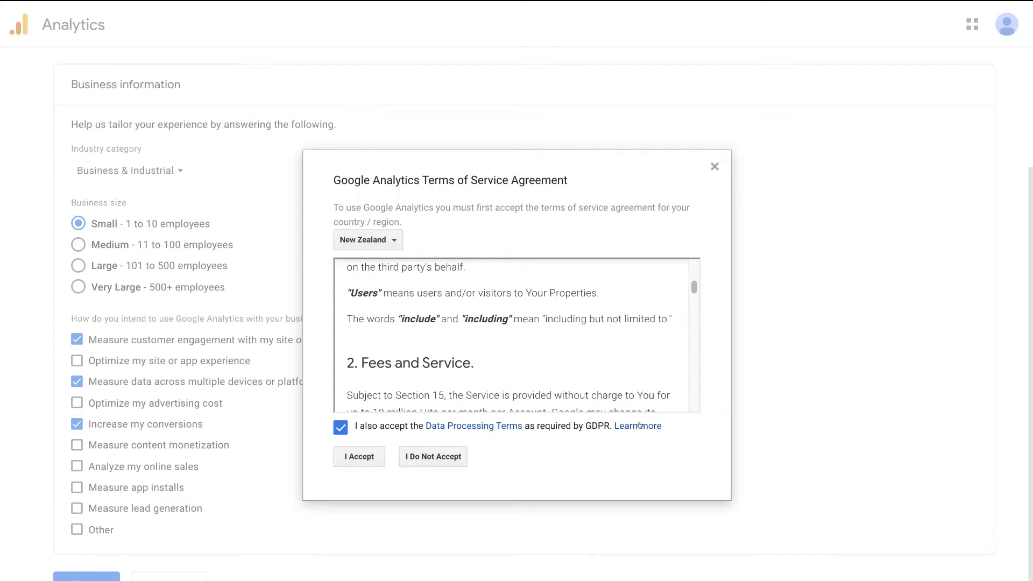
pyautogui.click(354, 460)
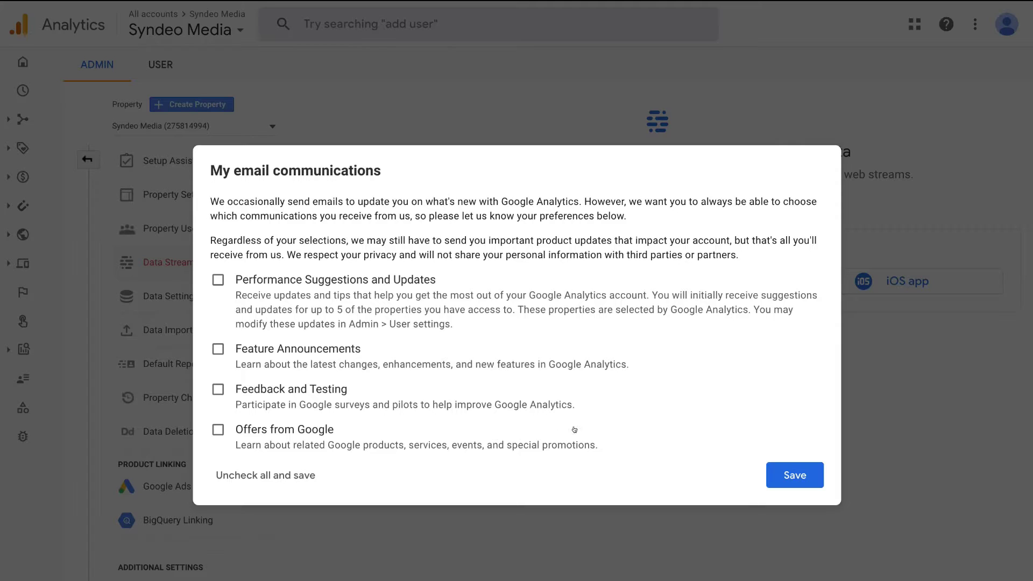
# - Save email preferences with no opt-ins and choose Web as the data stream platform
pyautogui.click(785, 478)
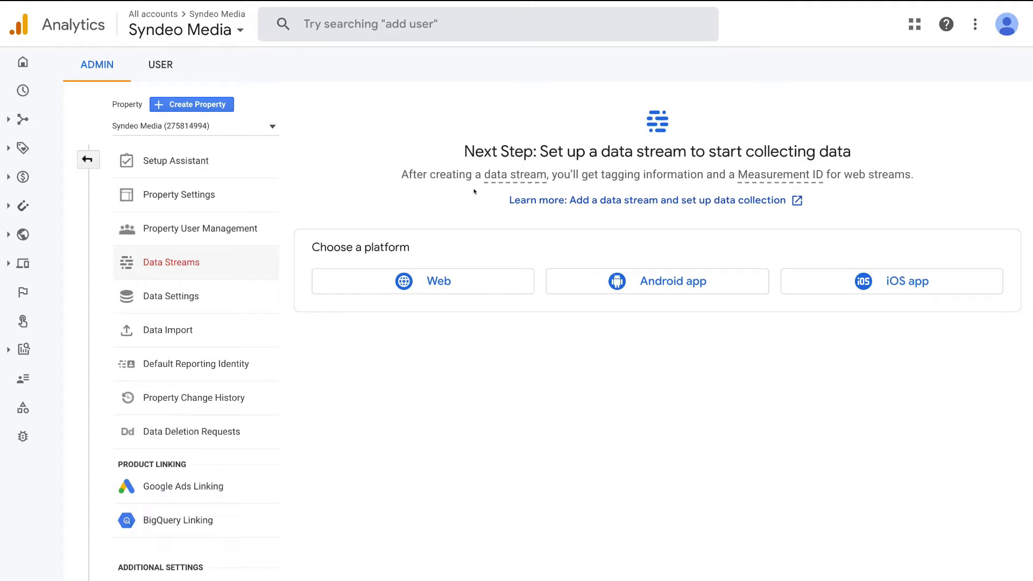
pyautogui.click(487, 283)
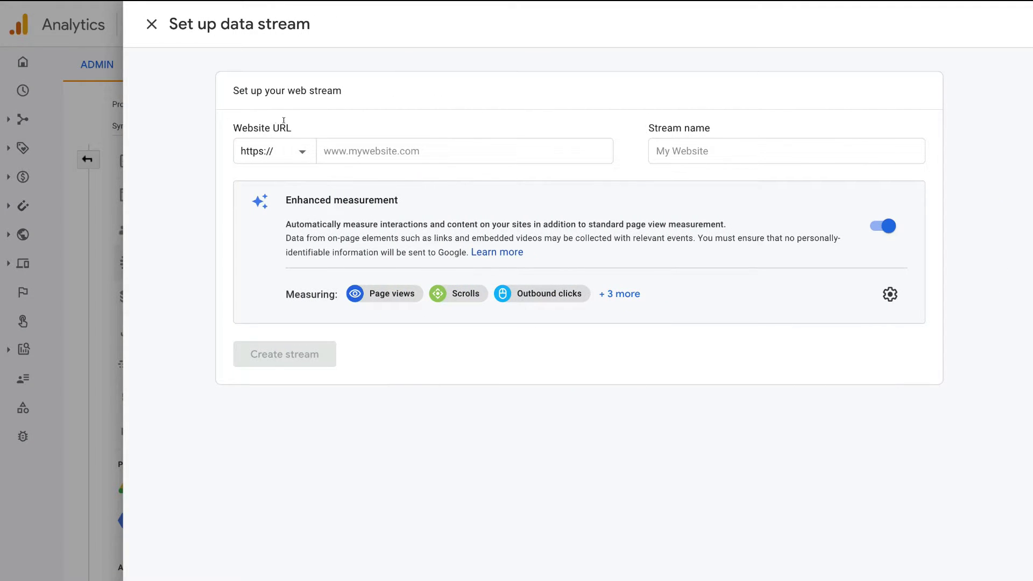
pyautogui.click(295, 147)
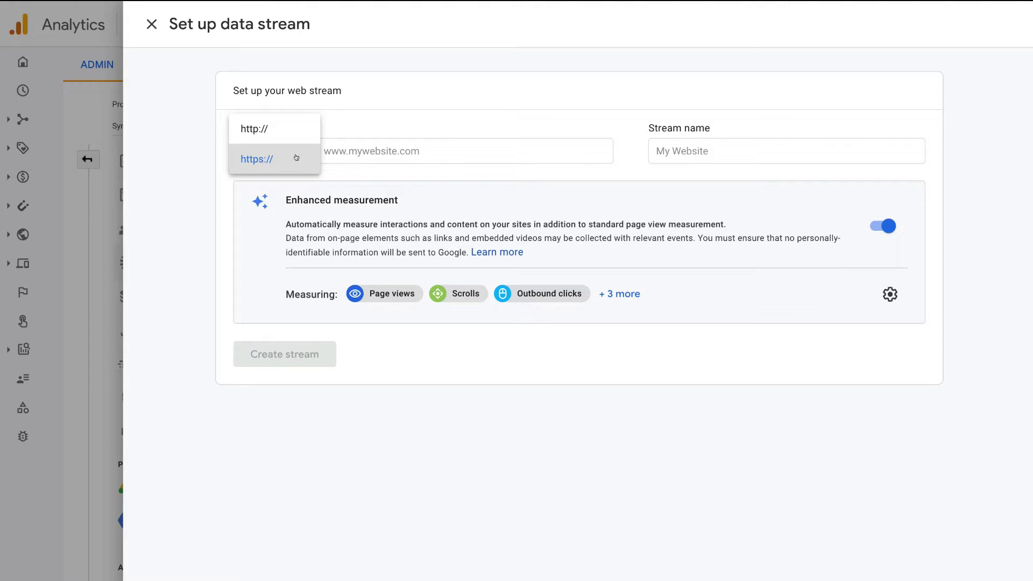
pyautogui.click(294, 158)
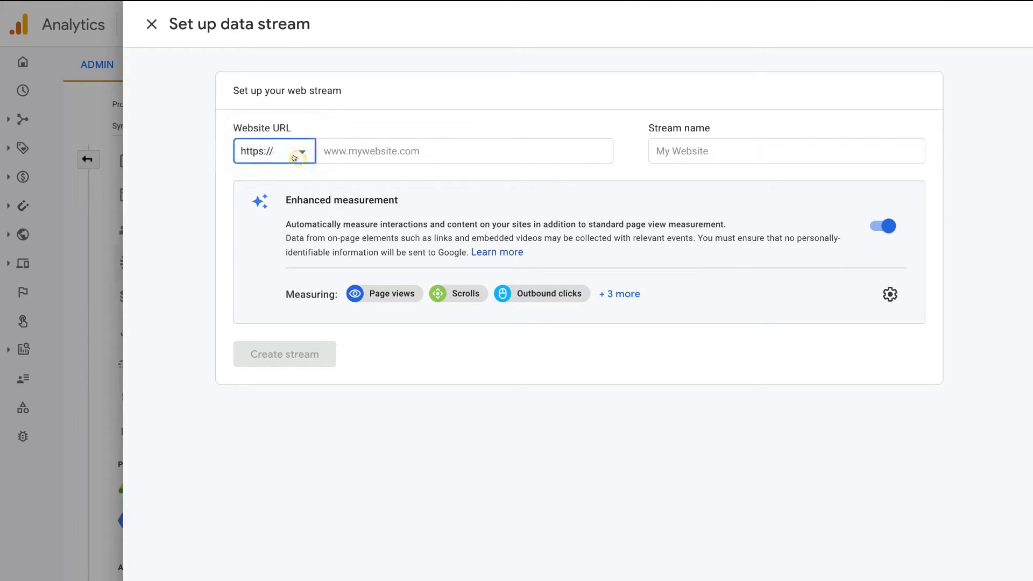
pyautogui.click(425, 150)
pyautogui.write('www.syndeomedia.co.nz')
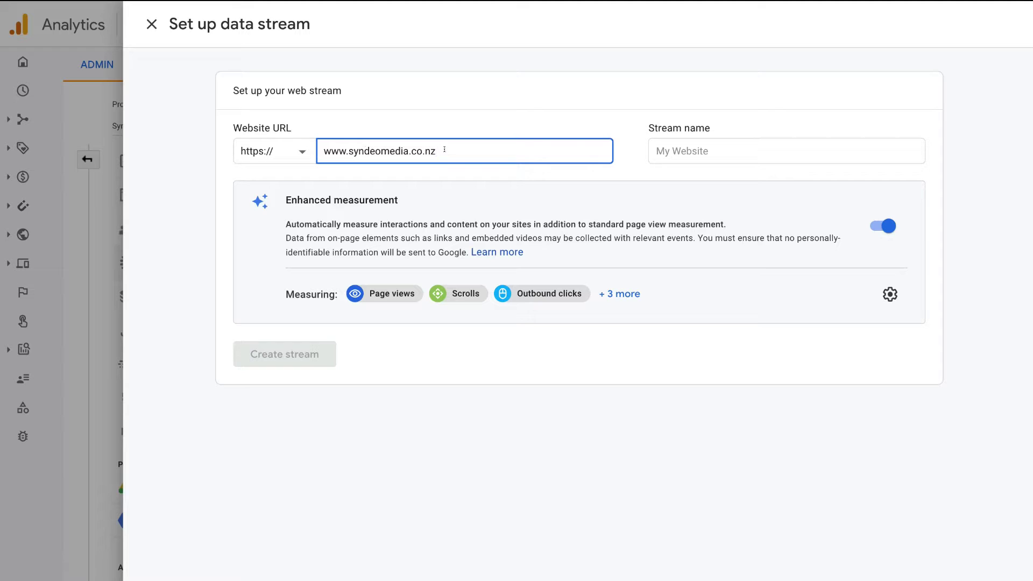
pyautogui.click(655, 148)
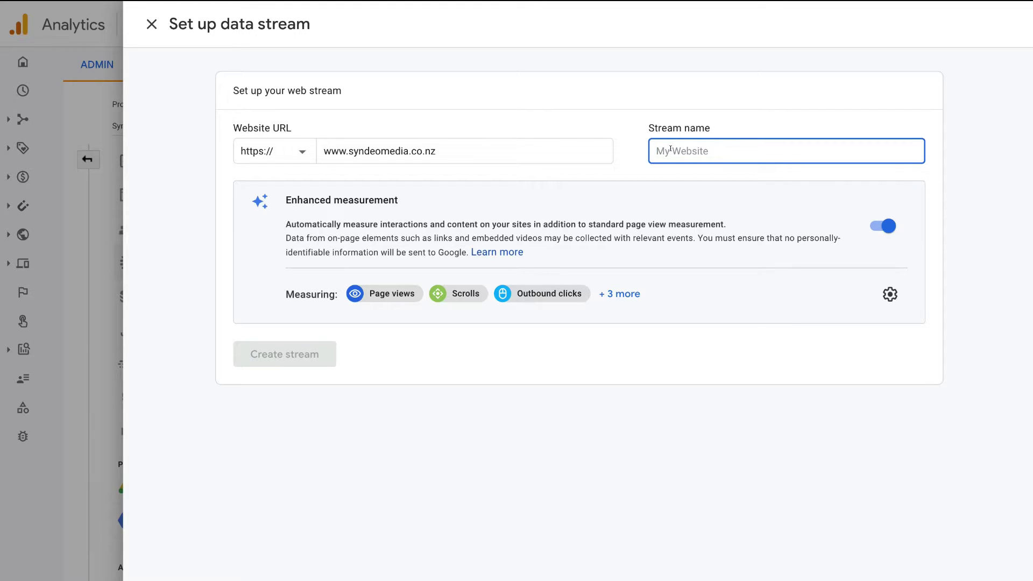
pyautogui.write('Syndeo Media')
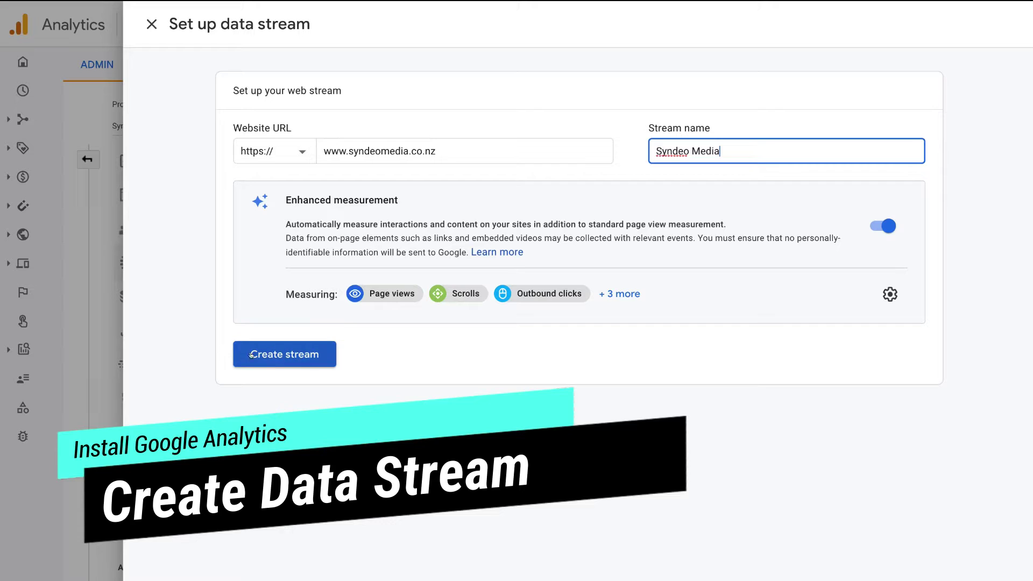
# - Copy measurement ID G-VV1BVRH2BK from the Syndeo Media web stream details
pyautogui.click(299, 362)
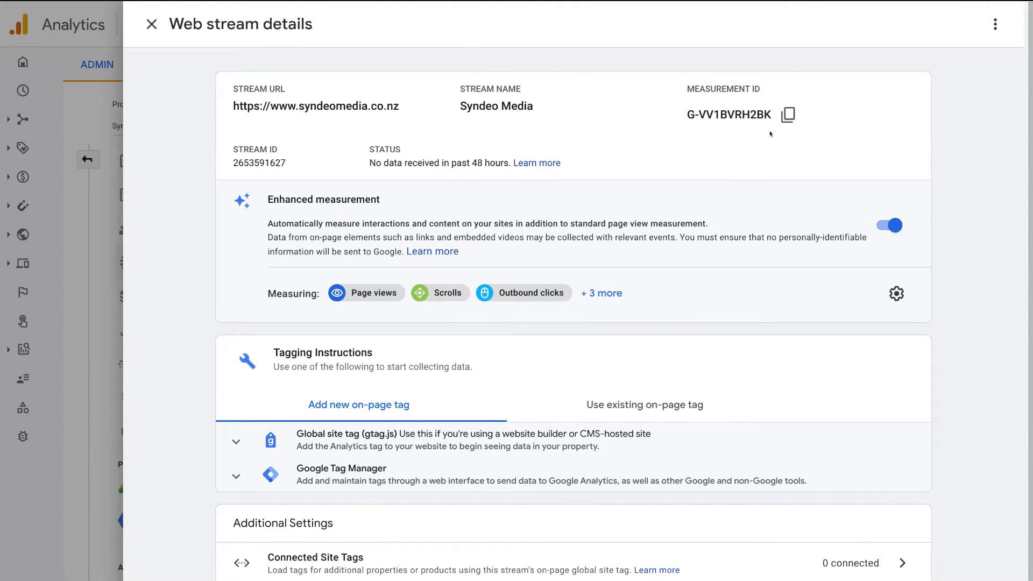
pyautogui.click(781, 118)
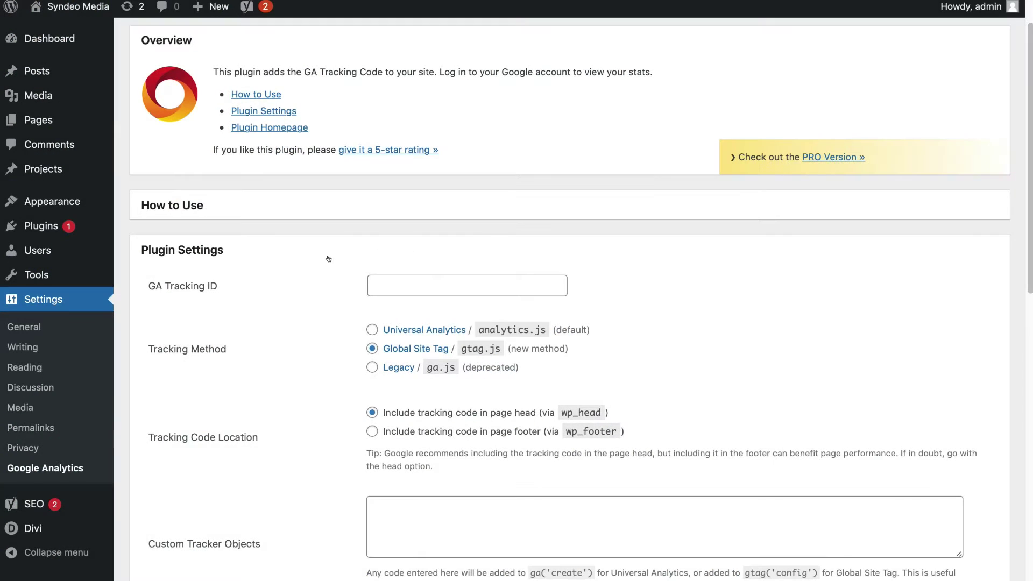
# - Paste G-VV1BVRH2BK into the plugin's GA Tracking ID field
pyautogui.rightClick(373, 286)
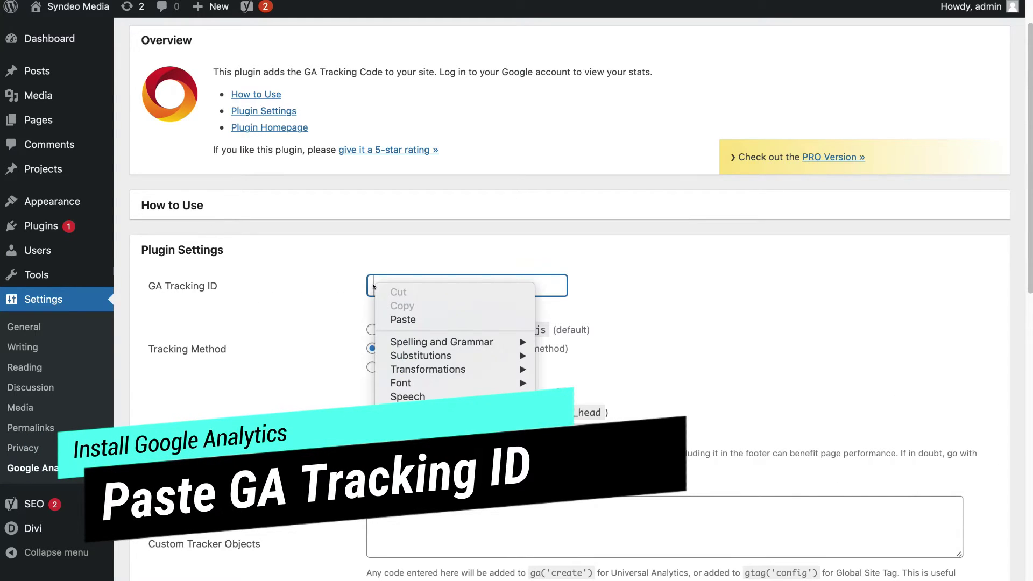
pyautogui.click(395, 319)
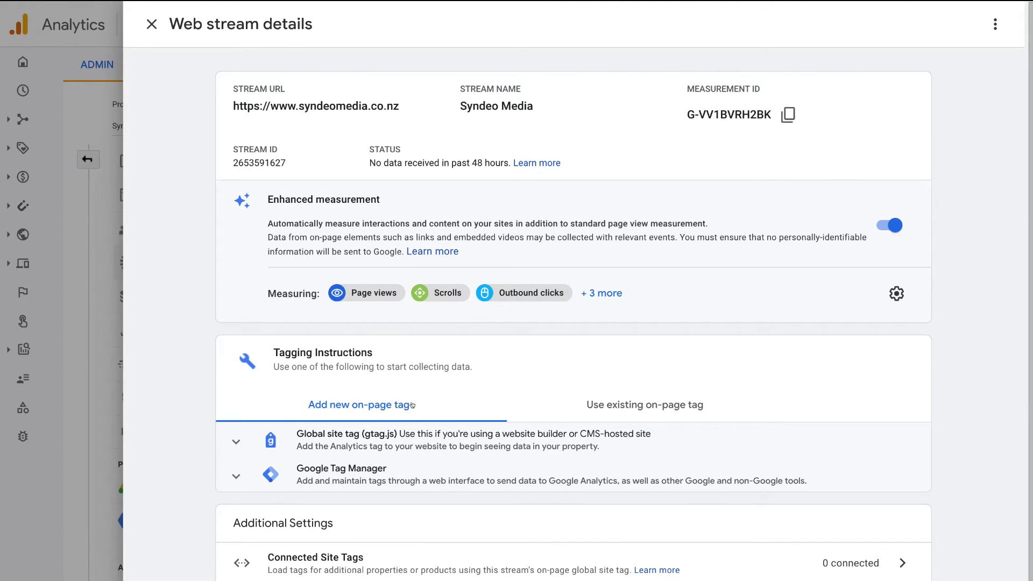
# - Expand the Global site tag (gtag.js) tagging instructions and copy its code snippet
pyautogui.click(240, 439)
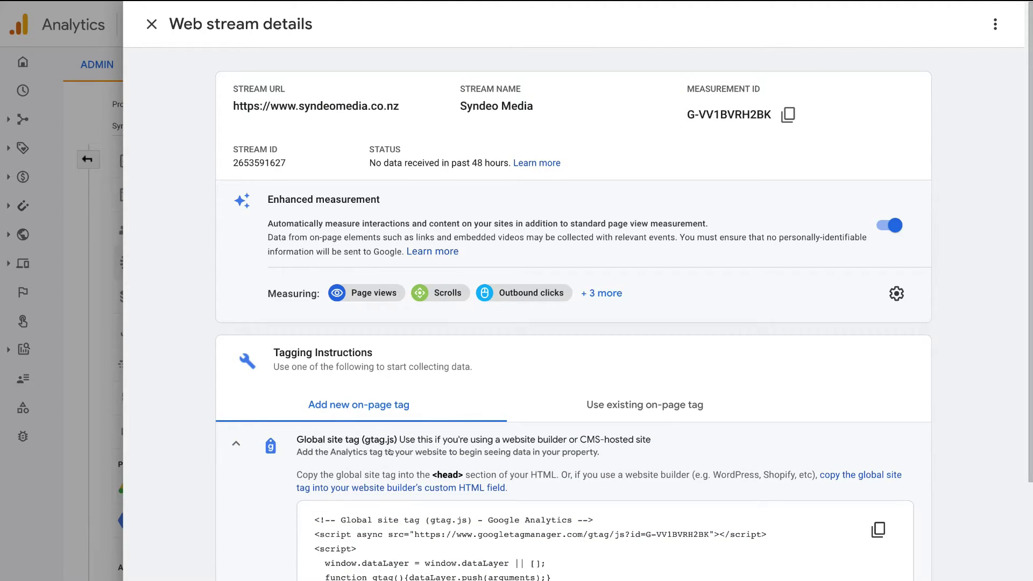
pyautogui.scroll(-1, 273, 461)
pyautogui.scroll(-1, 275, 462)
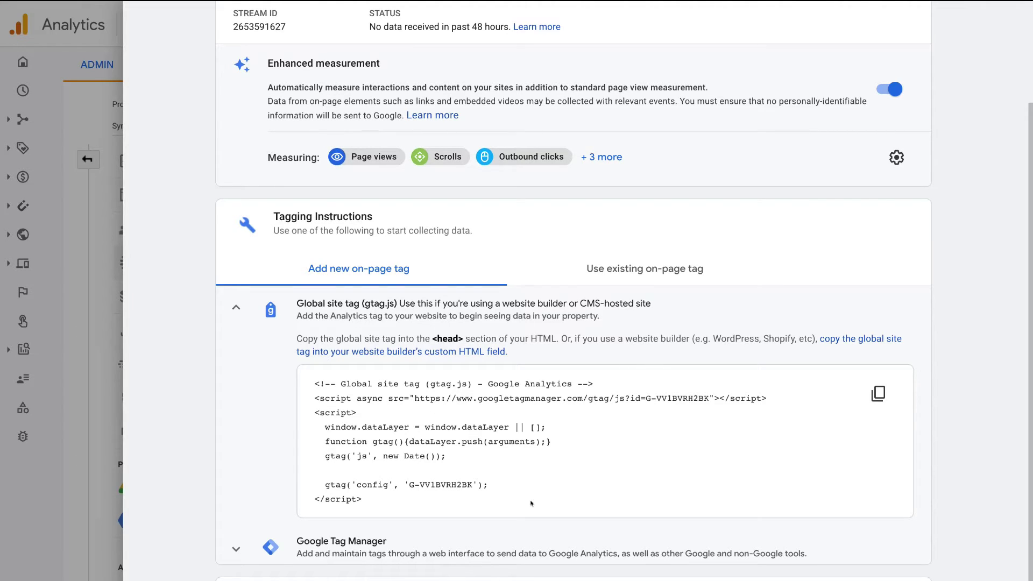
pyautogui.click(873, 396)
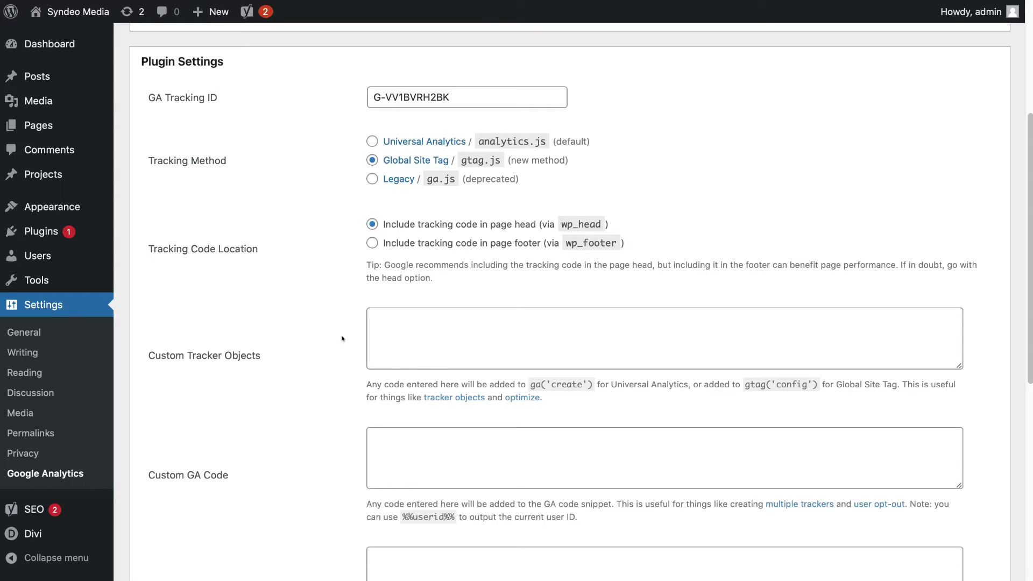
# - Paste the gtag.js snippet into Custom Tracker Objects, enlarge the box, and save the settings
pyautogui.click(381, 322)
pyautogui.rightClick(381, 321)
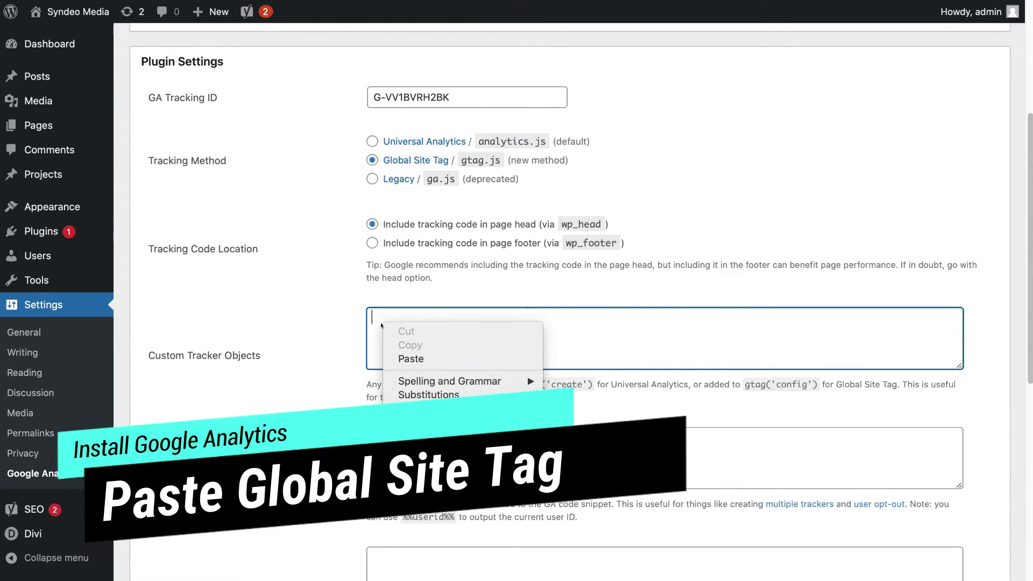
pyautogui.click(410, 358)
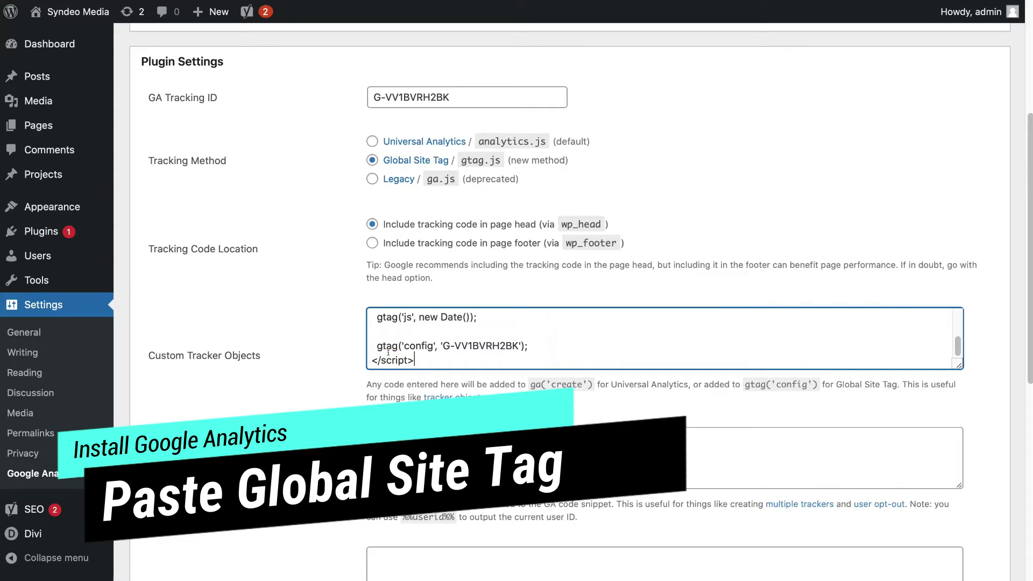
pyautogui.moveTo(959, 367); pyautogui.dragTo(871, 502)
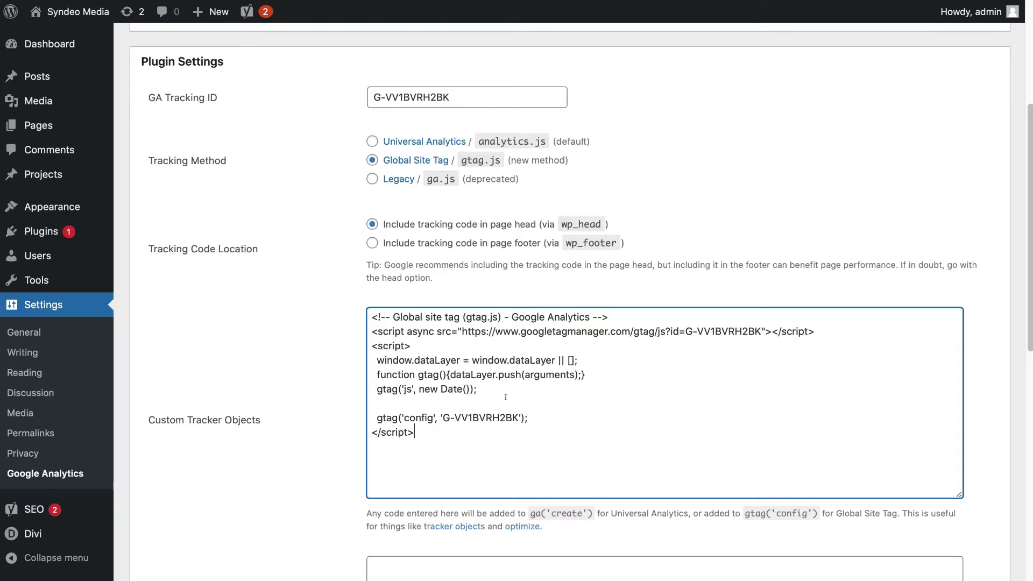
pyautogui.scroll(-10, 332, 395)
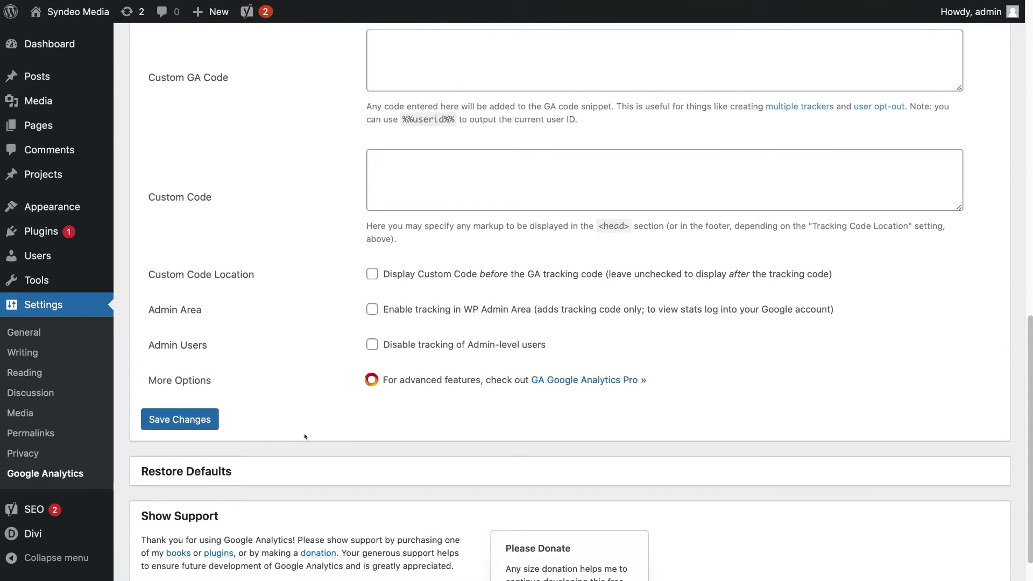
pyautogui.click(181, 421)
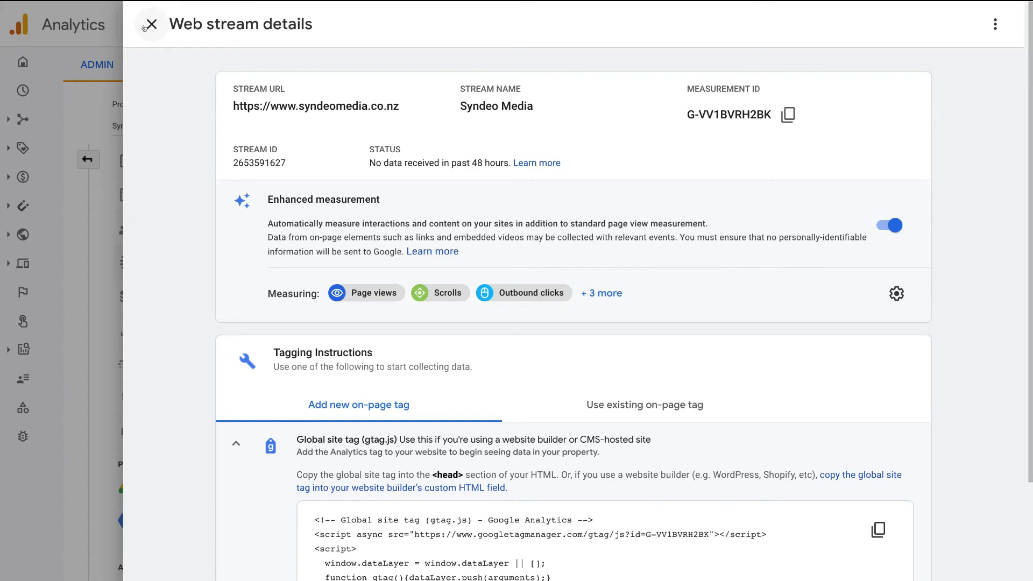
# - Leave stream details for the Analytics Home dashboard and open the Syndeo Media Realtime overview
pyautogui.click(150, 24)
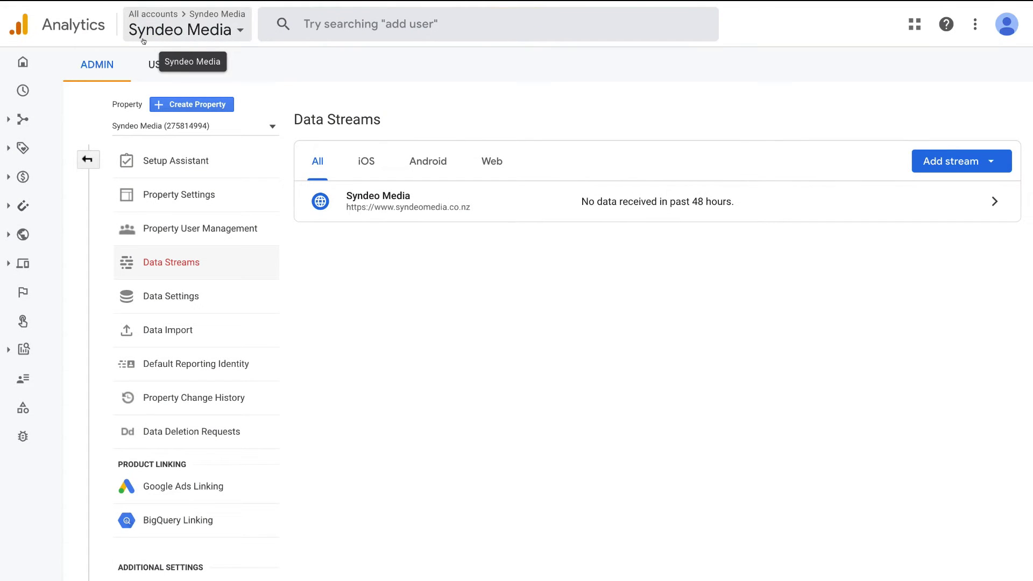
pyautogui.click(22, 61)
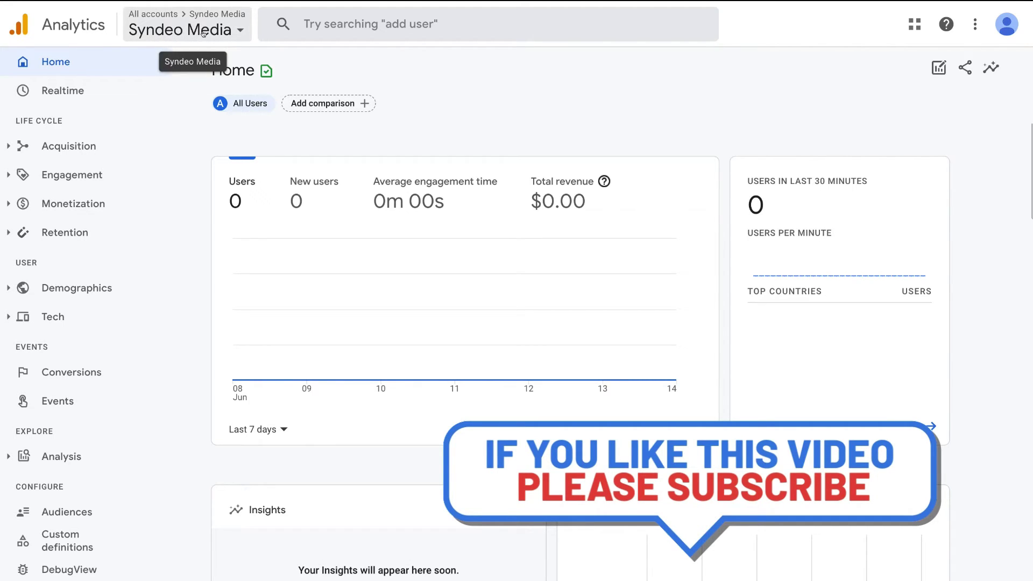
pyautogui.scroll(-4, 220, 159)
pyautogui.scroll(-7, 220, 159)
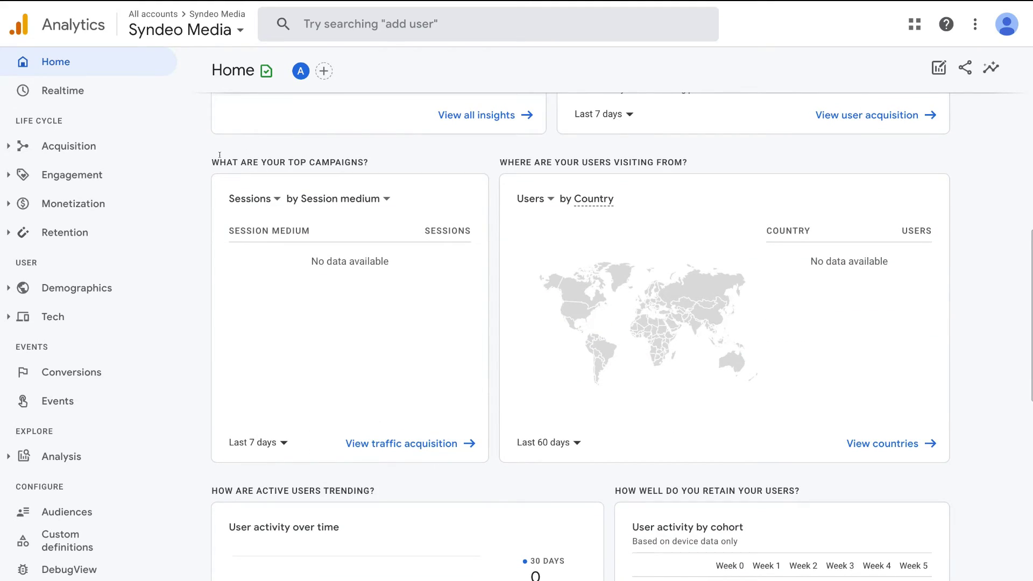
pyautogui.scroll(-8, 220, 157)
pyautogui.scroll(20, 221, 159)
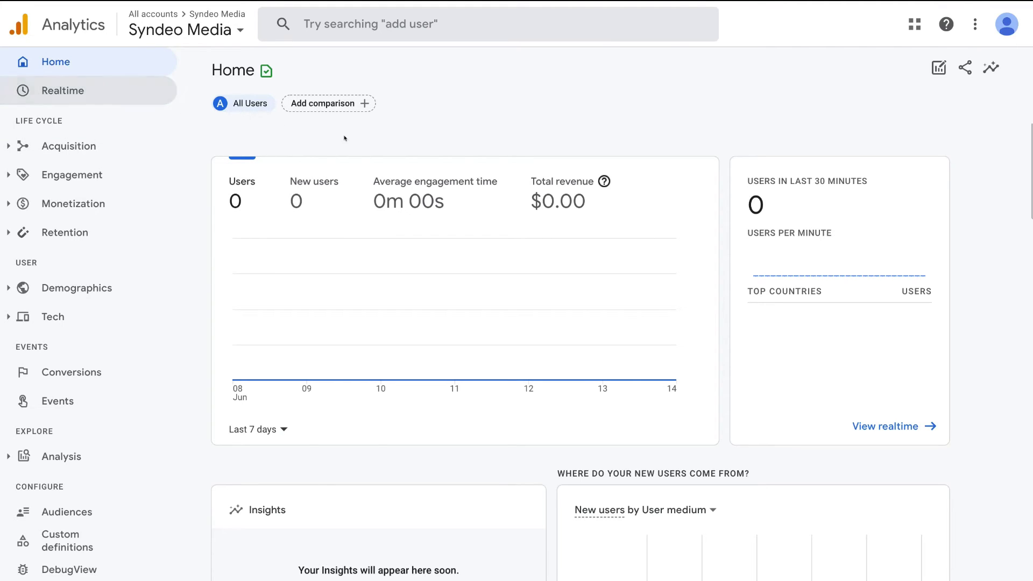
pyautogui.click(882, 426)
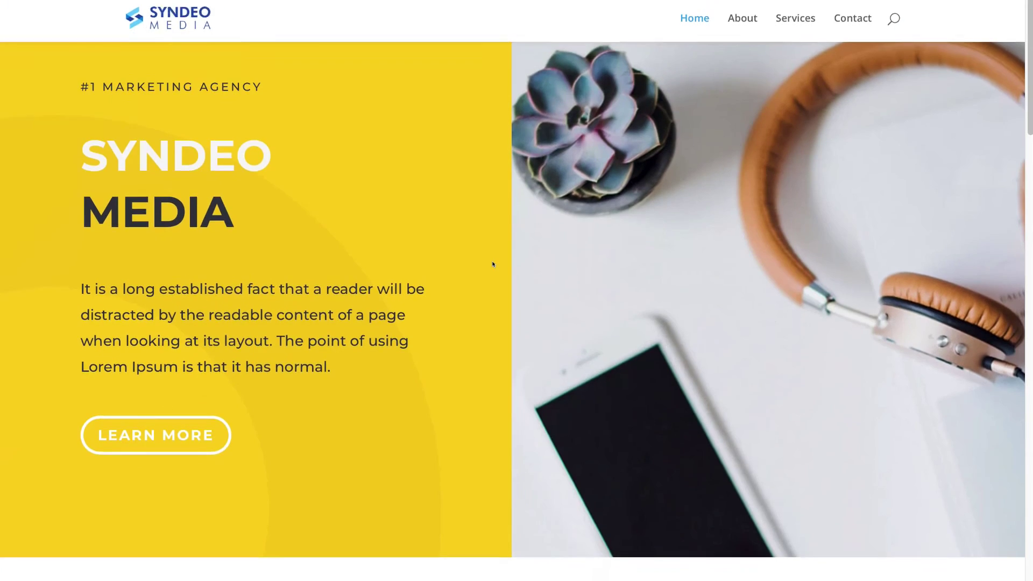
# - Scroll the Syndeo Media homepage down to the contact form to register a live visit
pyautogui.scroll(-14, 493, 264)
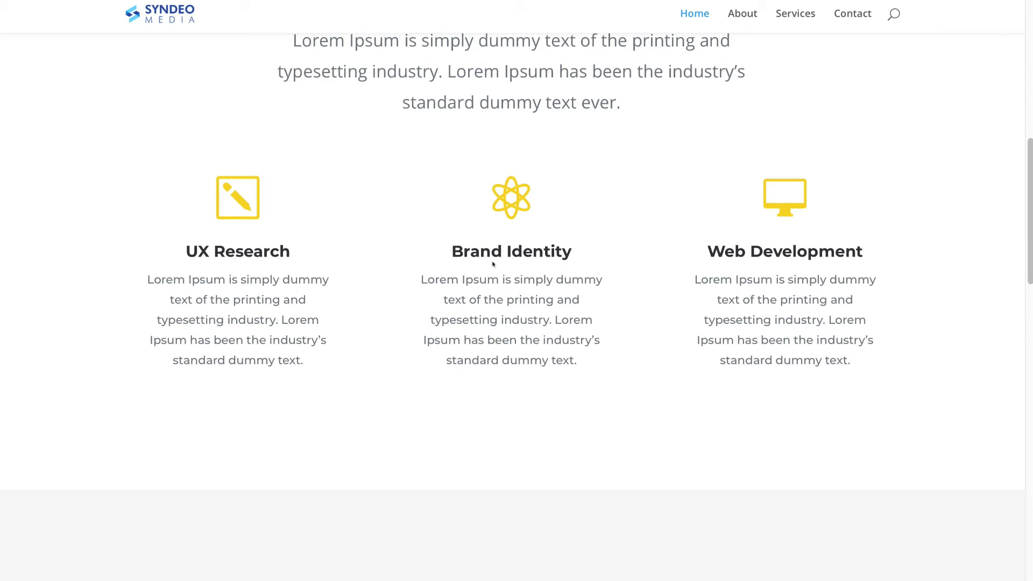
pyautogui.scroll(-10, 493, 264)
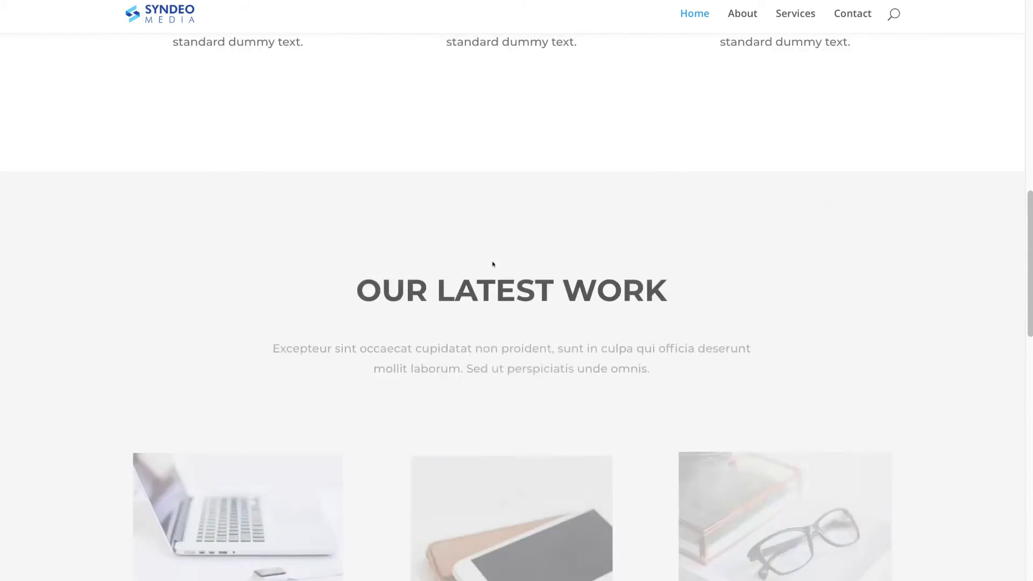
pyautogui.scroll(-12, 492, 264)
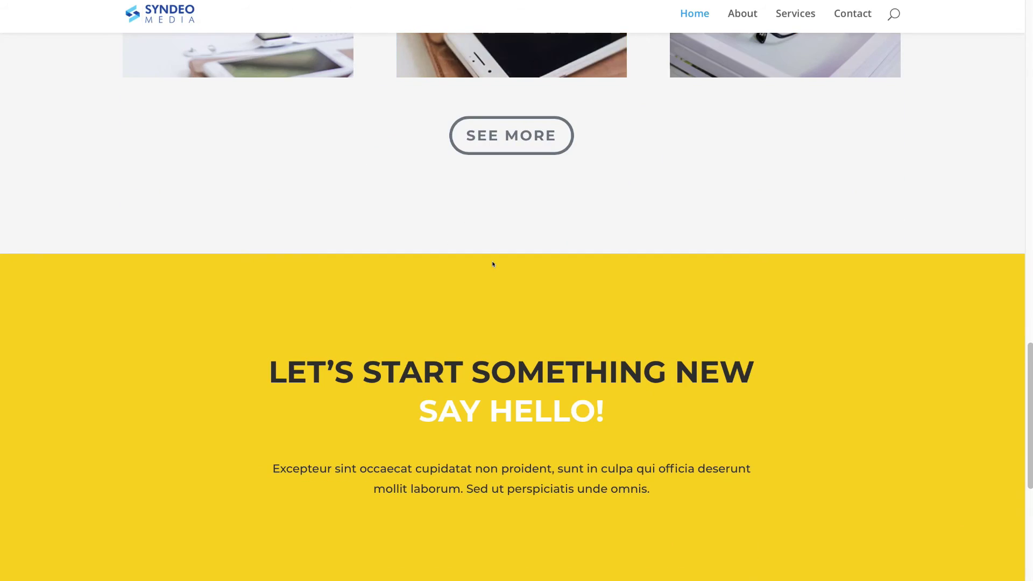
pyautogui.scroll(-3, 493, 264)
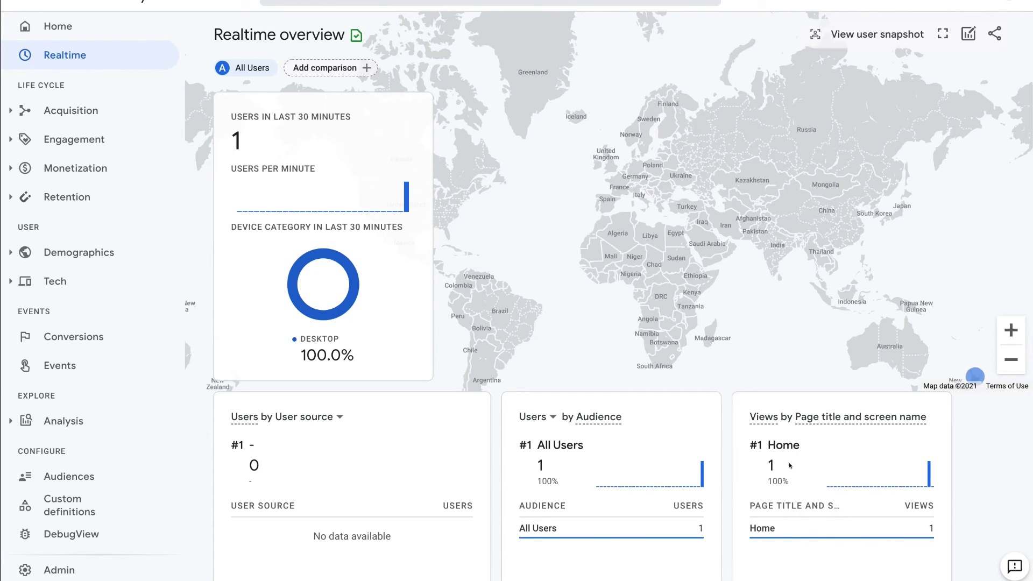
pyautogui.moveTo(831, 462)
pyautogui.moveTo(841, 333); pyautogui.dragTo(770, 271)
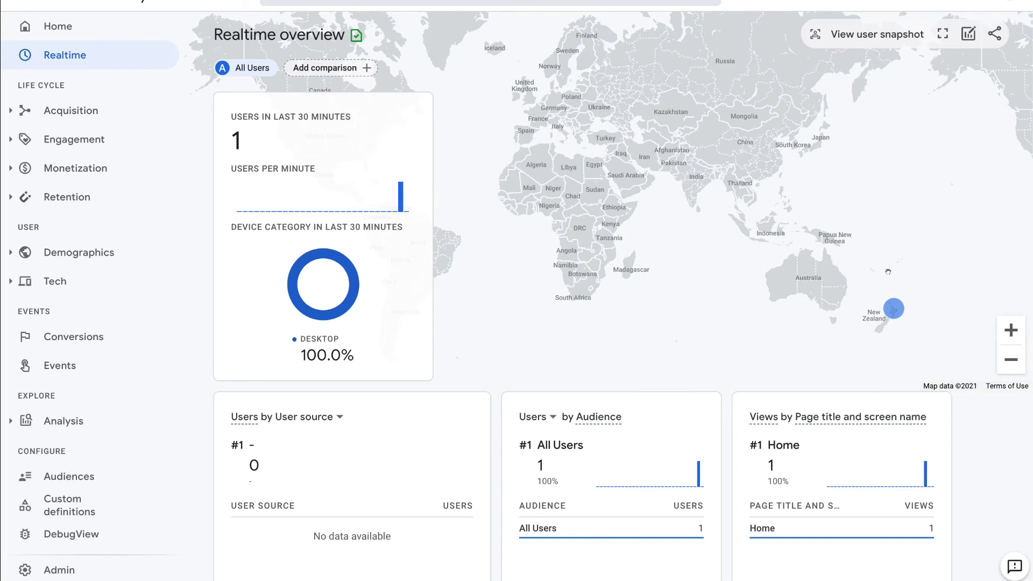